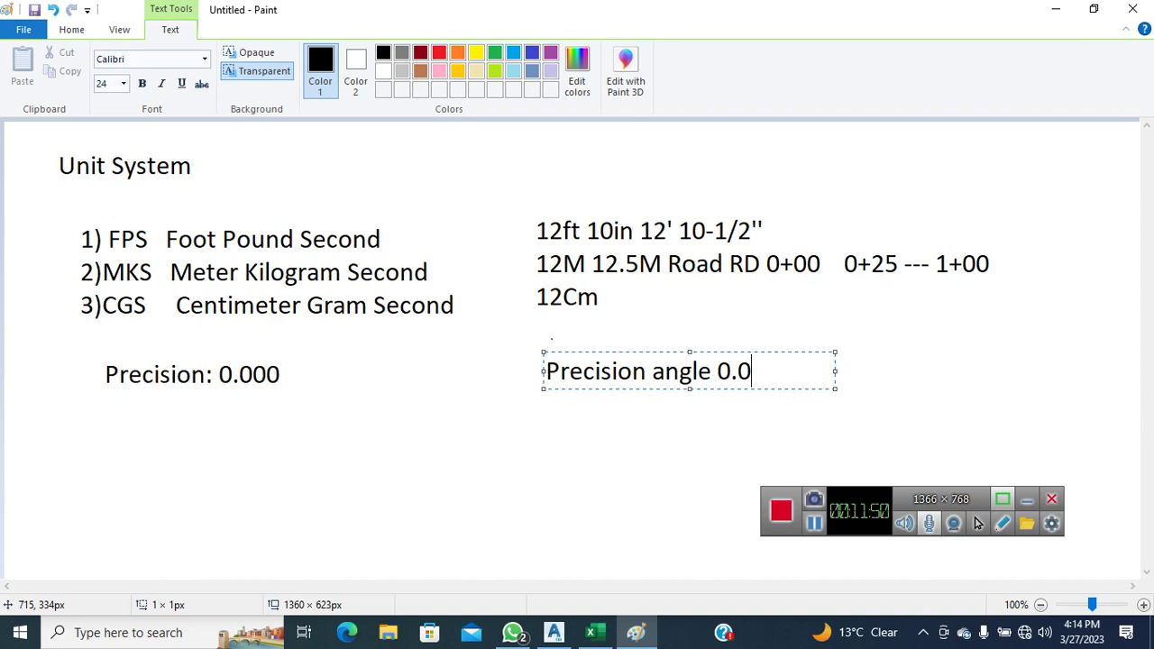
Complete the angle precision note so it reads "Precision angle 0.00"
{"action": "type", "text": "0"}
{"action": "left_click", "coordinate": [649, 453]}
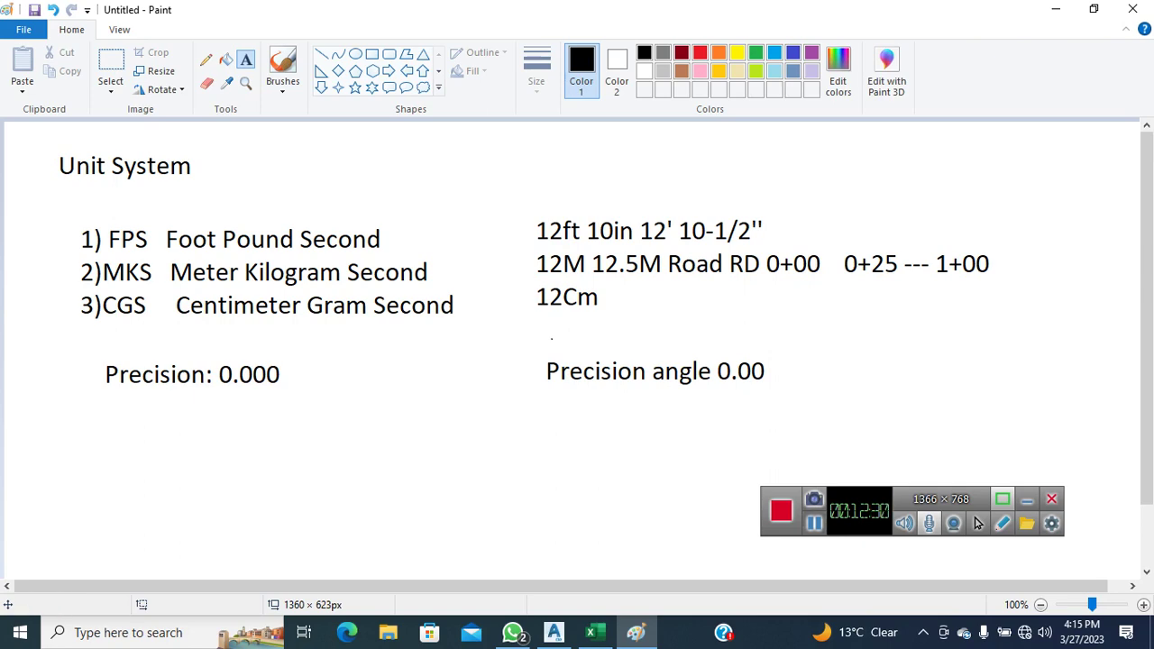
Switch to Civil 3D, try the Architectural length type in the drawing units and discard the change
{"action": "key", "text": "alt+Tab"}
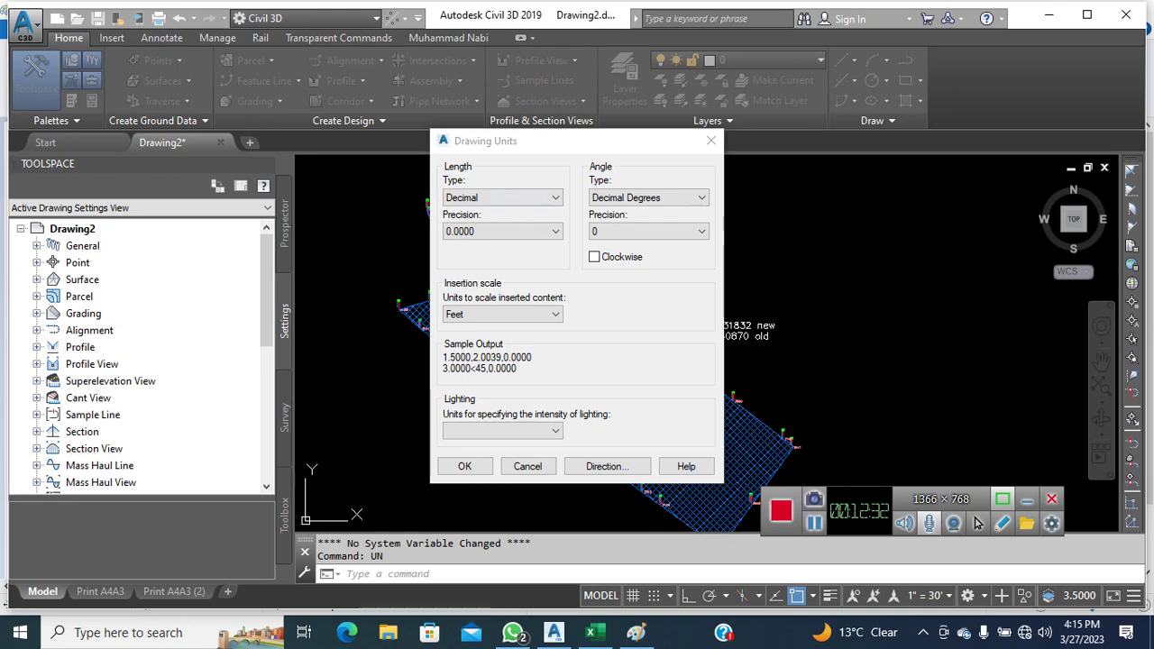
{"action": "left_click_drag", "start_coordinate": [559, 150], "coordinate": [412, 164]}
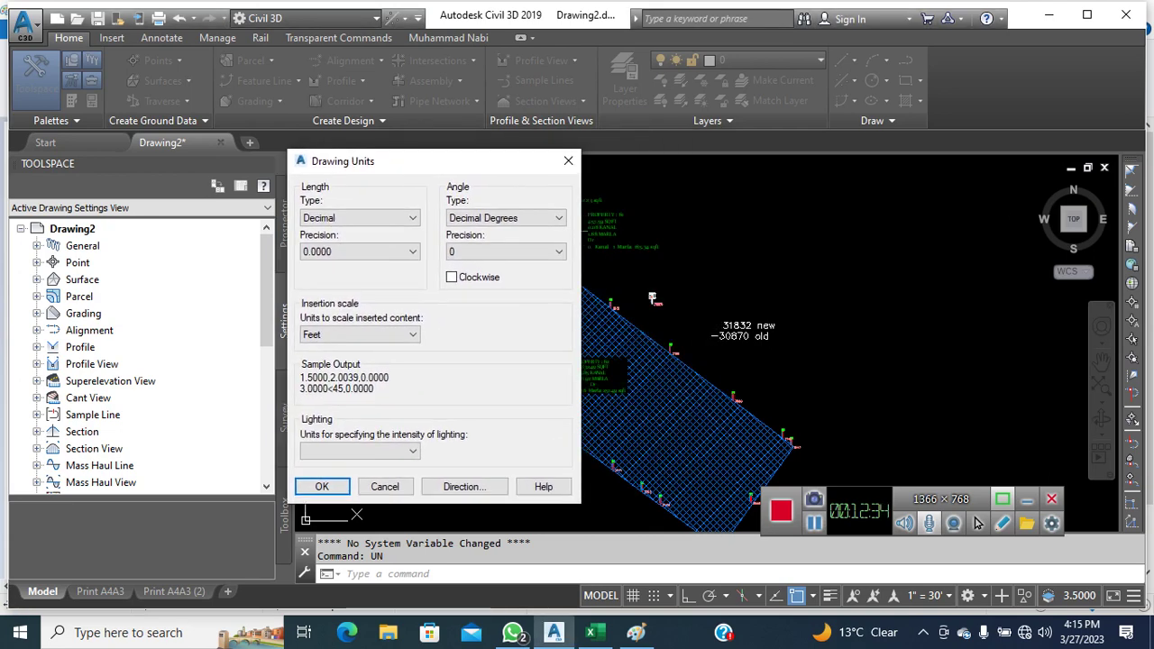
{"action": "left_click", "coordinate": [358, 217]}
{"action": "left_click", "coordinate": [334, 233]}
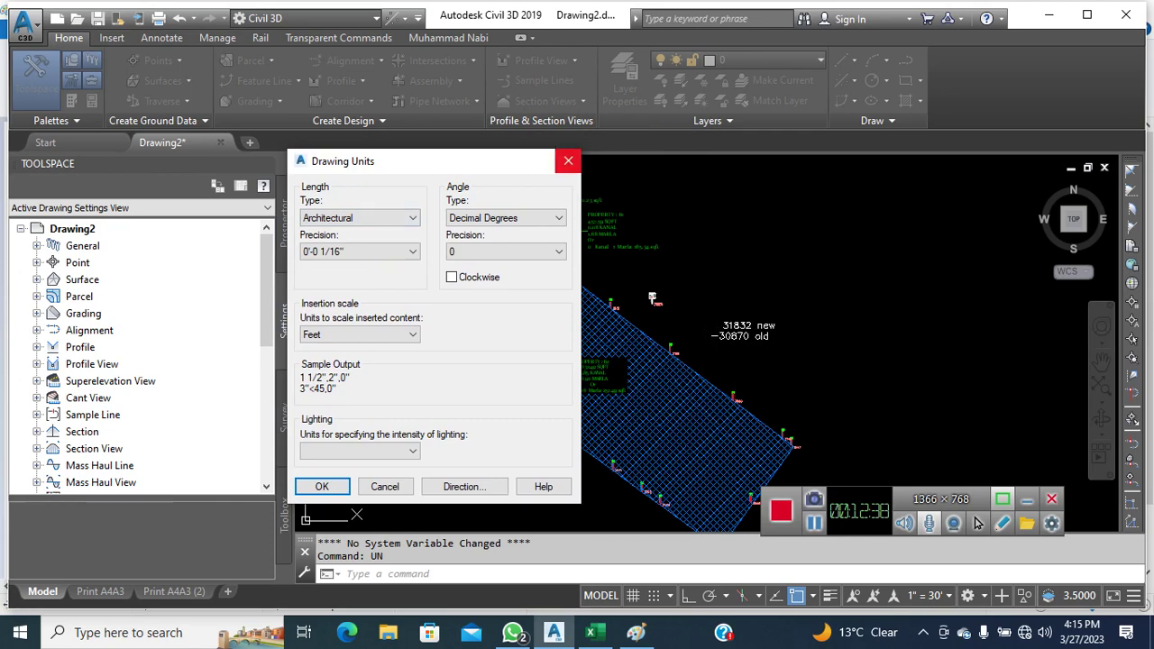
{"action": "left_click", "coordinate": [568, 160]}
{"action": "left_click", "coordinate": [675, 329]}
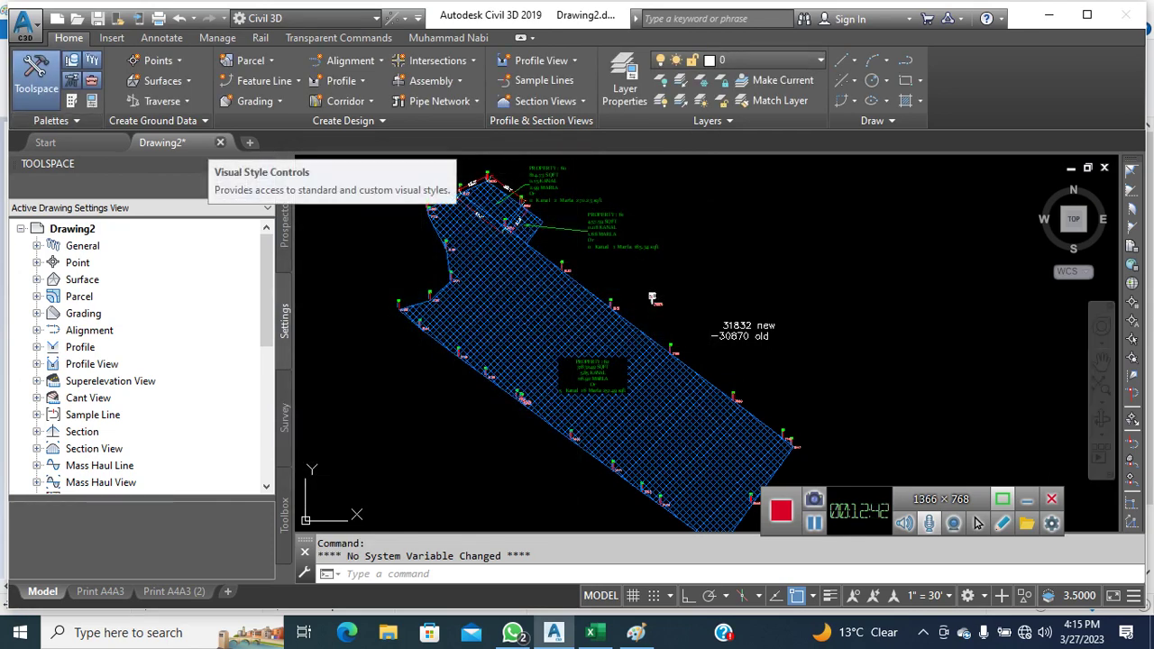
Close Drawing2 without saving and show the templates available for a new drawing
{"action": "left_click", "coordinate": [220, 142]}
{"action": "left_click", "coordinate": [581, 352]}
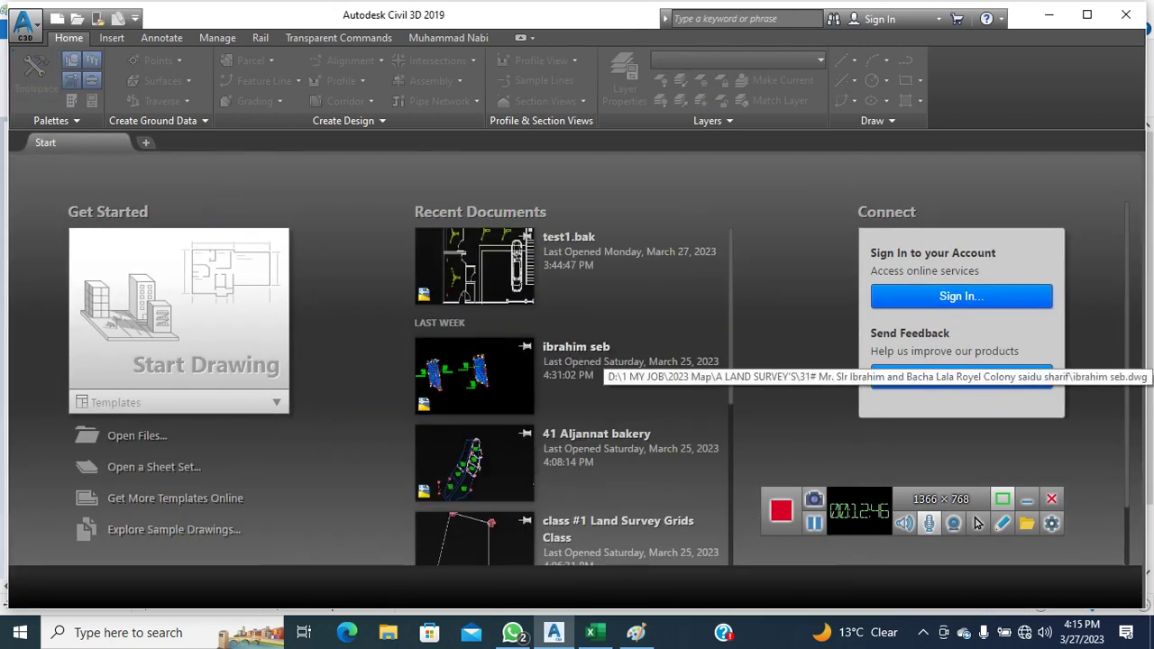
{"action": "left_click", "coordinate": [179, 402]}
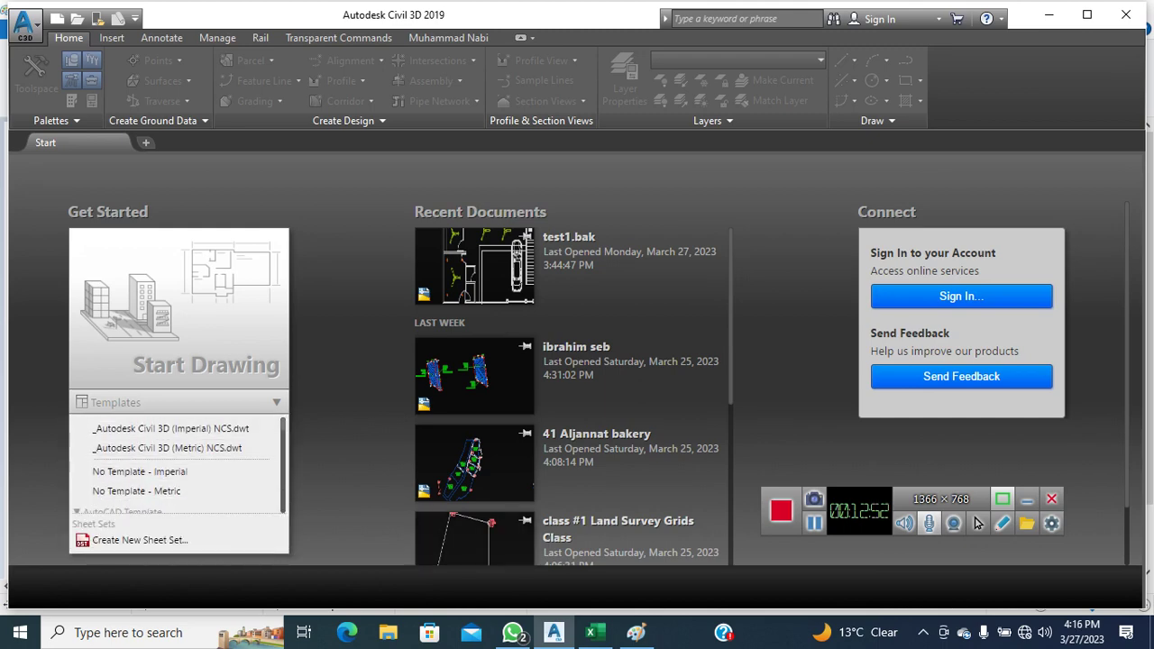
Switch to Paint and add the red label "Imperial" beside the FPS Foot Pound Second line
{"action": "key", "text": "alt+Tab"}
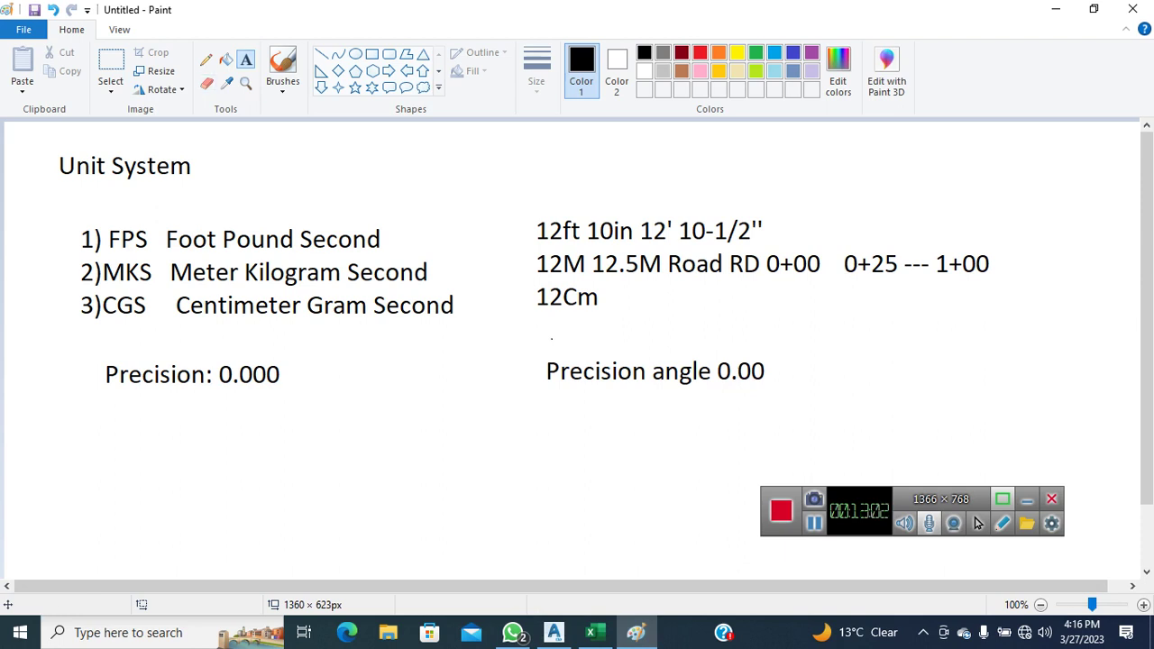
{"action": "left_click", "coordinate": [399, 206]}
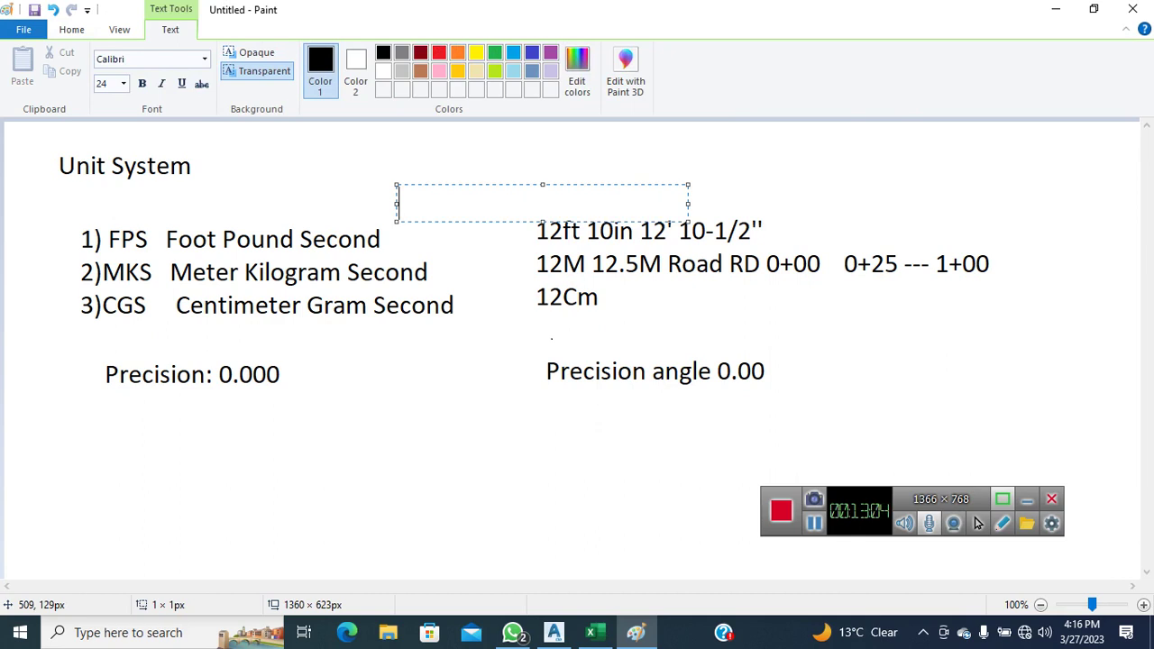
{"action": "type", "text": "Imperial"}
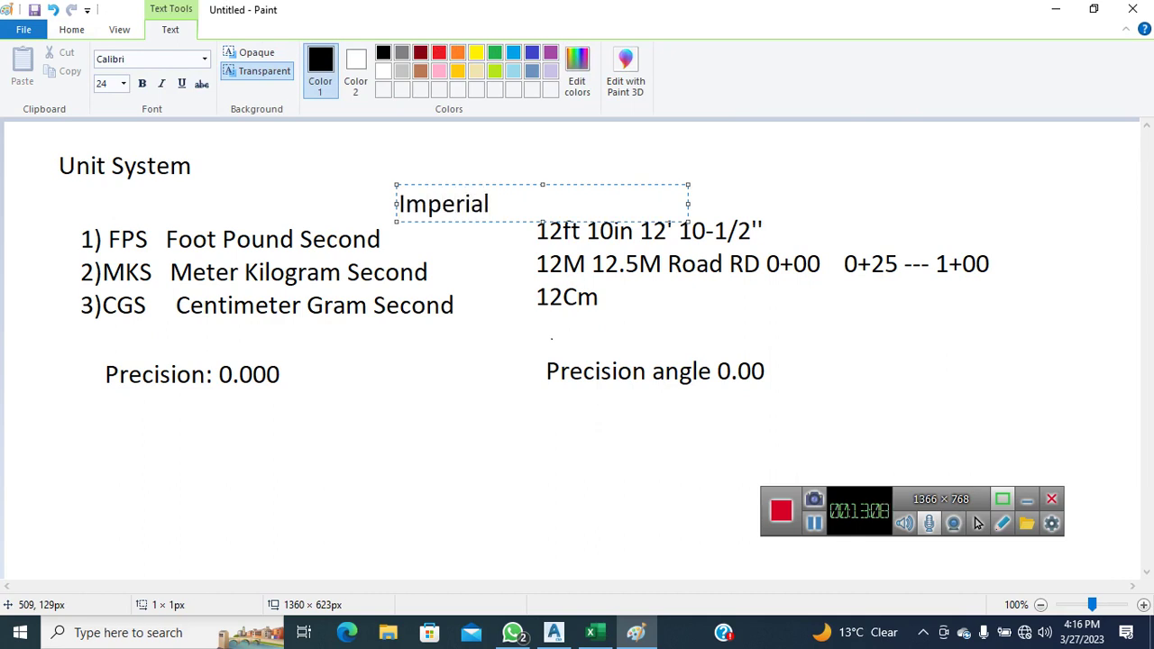
{"action": "left_click_drag", "start_coordinate": [491, 204], "coordinate": [431, 224]}
{"action": "left_click", "coordinate": [439, 52]}
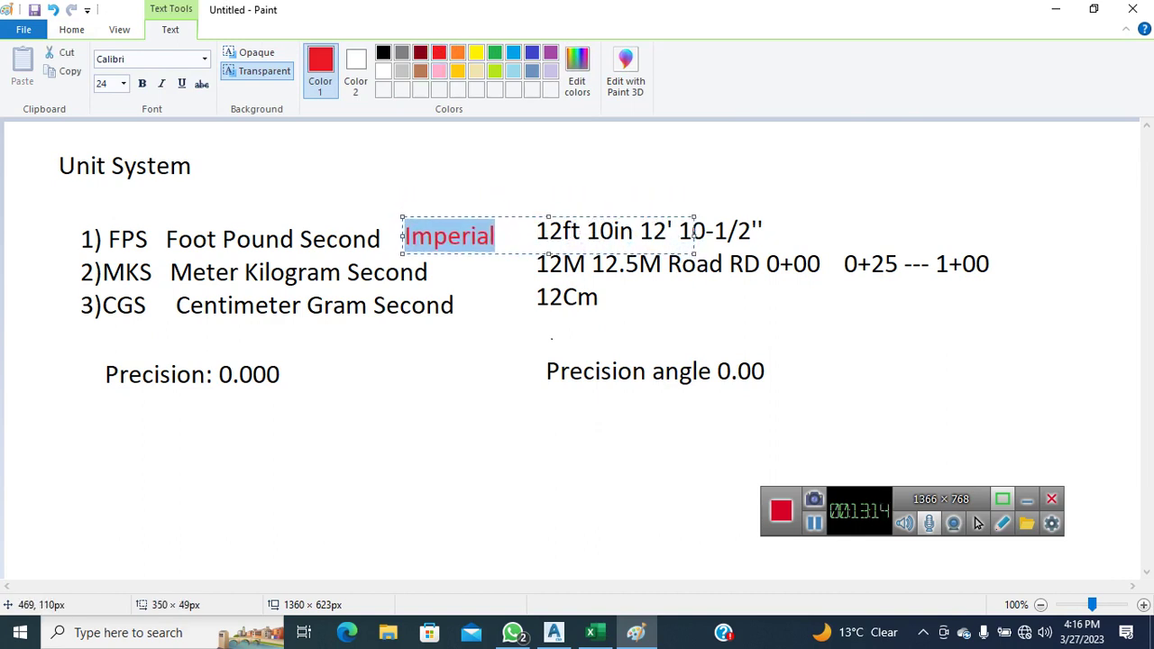
Add "Meteric" in red beneath the Imperial label, next to the MKS line, and finish the text
{"action": "left_click", "coordinate": [502, 240]}
{"action": "key", "text": "Return"}
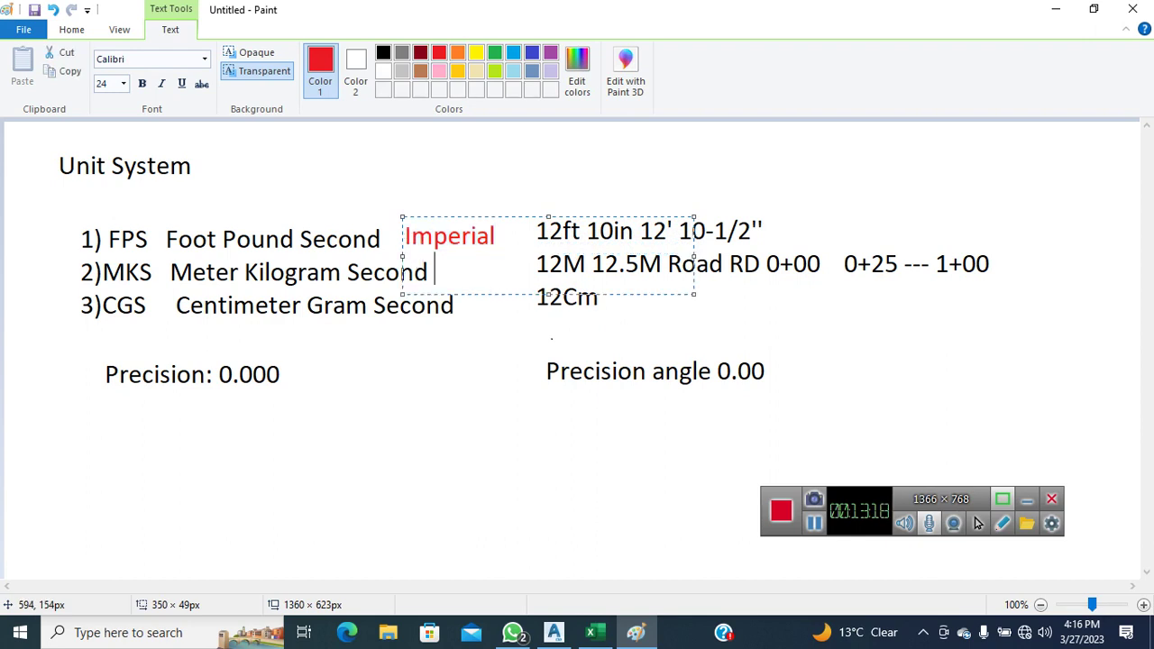
{"action": "type", "text": "Neteric"}
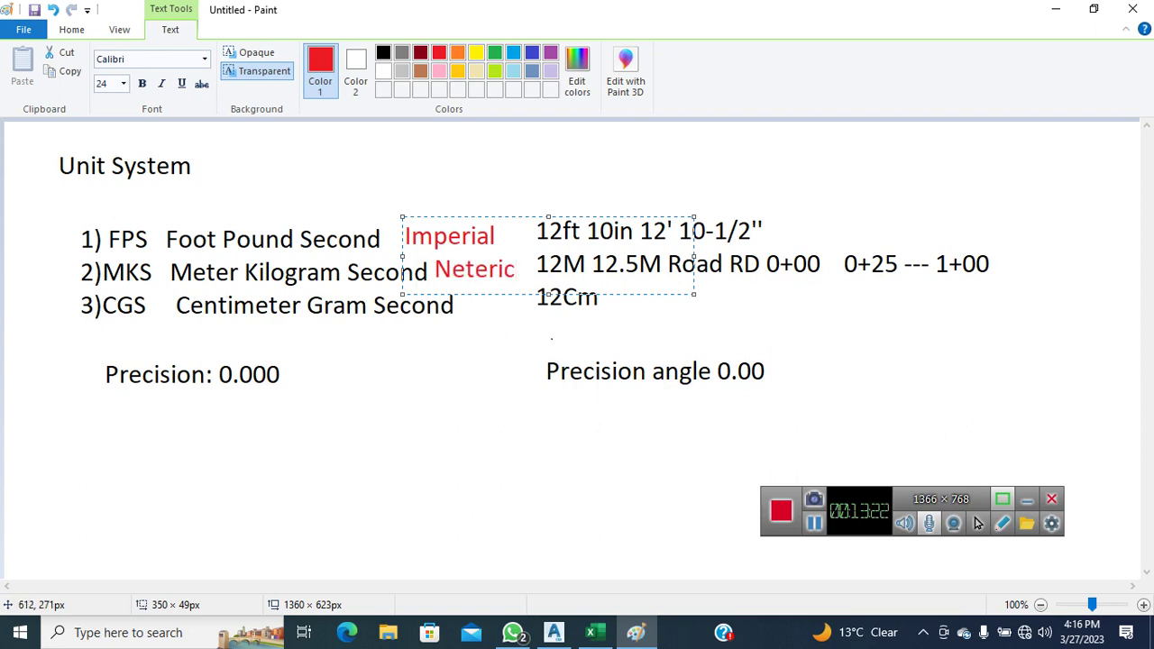
{"action": "left_click_drag", "start_coordinate": [452, 269], "coordinate": [435, 269]}
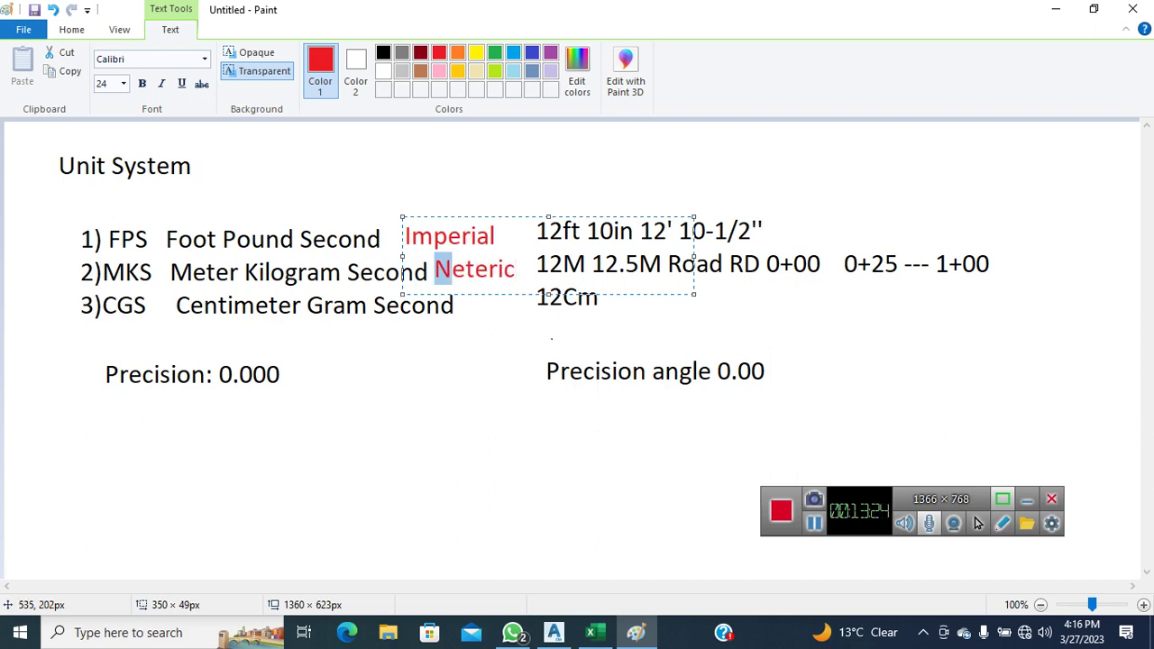
{"action": "type", "text": "M"}
{"action": "left_click", "coordinate": [466, 436]}
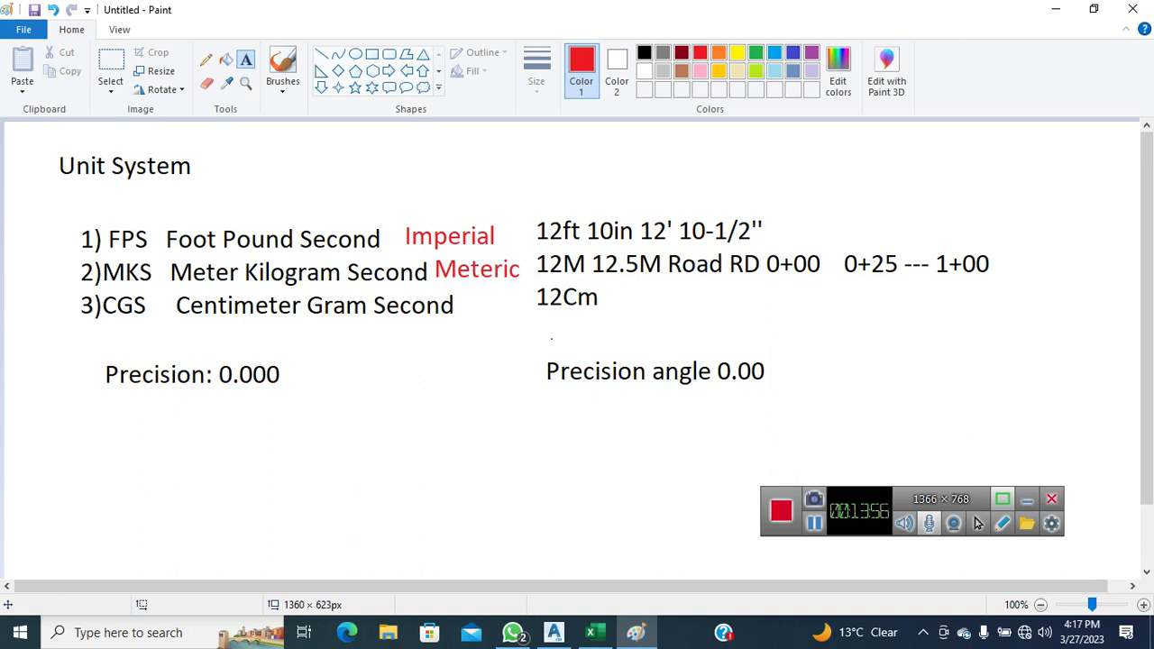
Minimize Paint and create a new Civil 3D drawing from the No Template - Imperial option
{"action": "left_click", "coordinate": [1055, 9]}
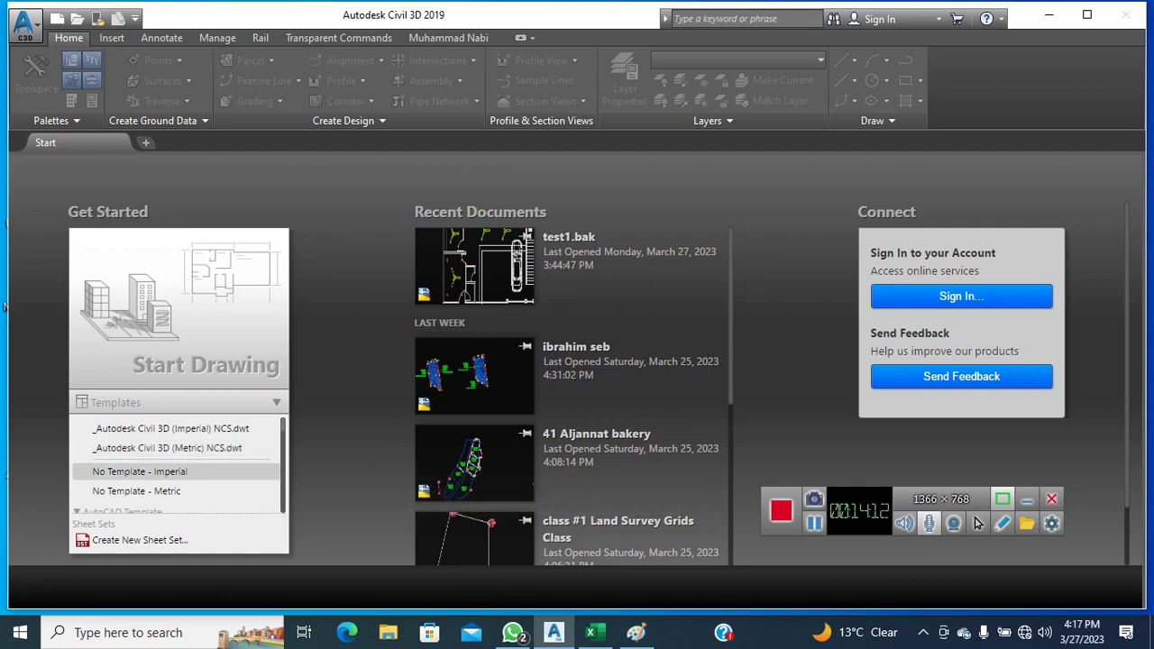
{"action": "left_click", "coordinate": [140, 471]}
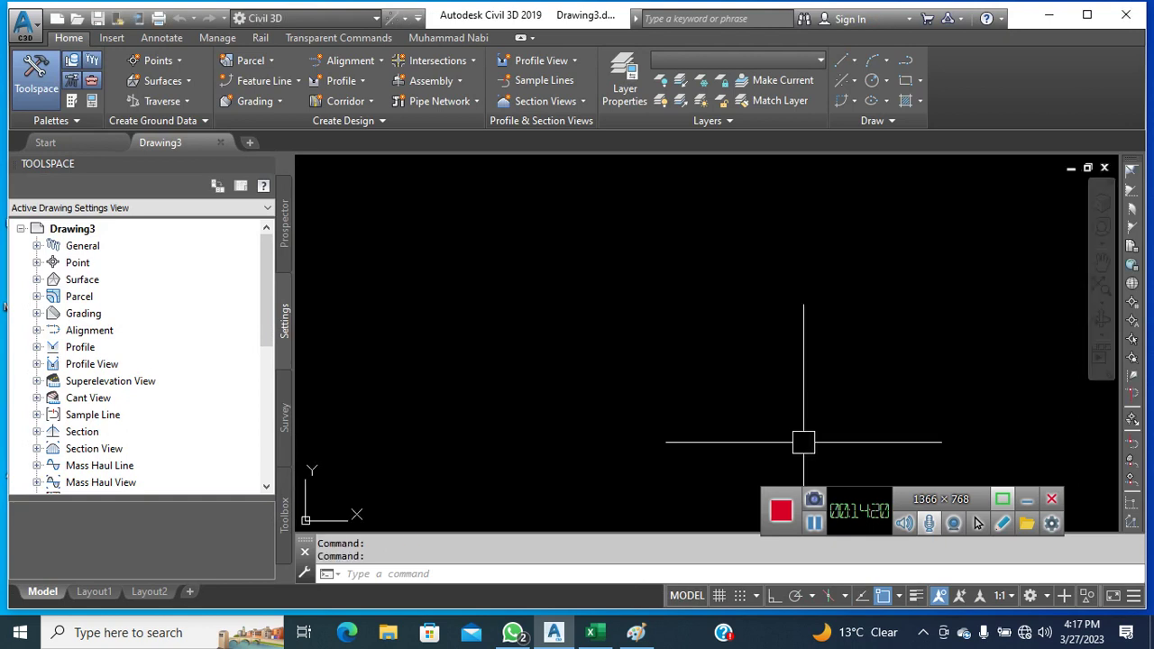
{"action": "left_click", "coordinate": [814, 523]}
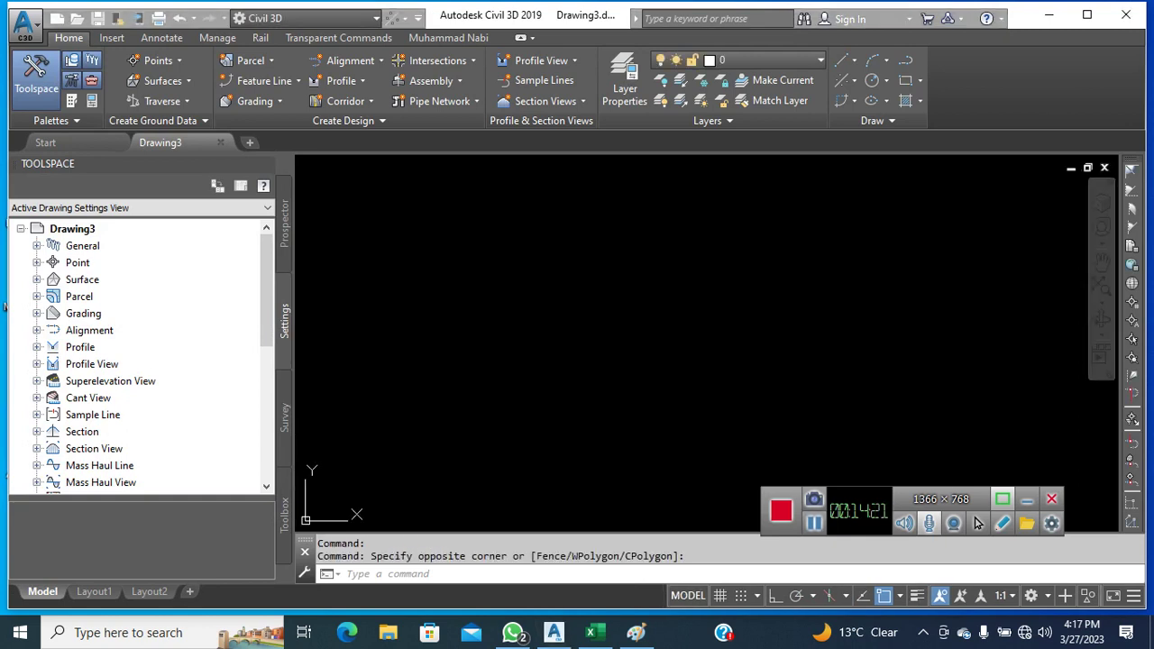
{"action": "left_click", "coordinate": [597, 335]}
{"action": "left_click", "coordinate": [575, 378]}
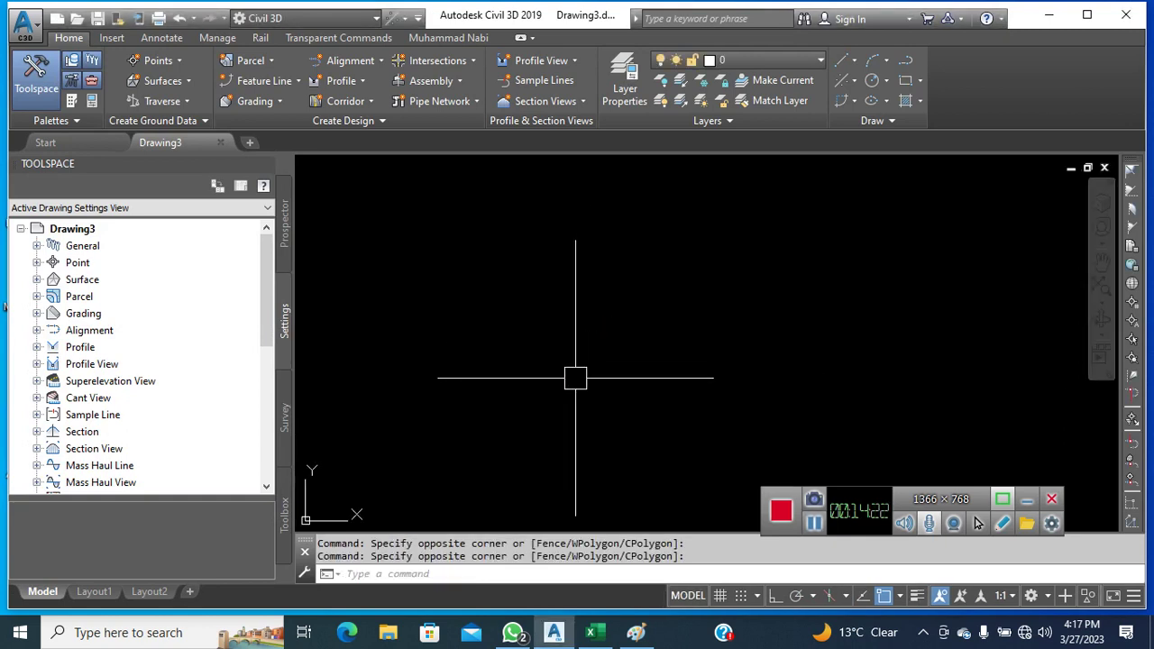
Review the new drawing's unit settings and accept them unchanged
{"action": "type", "text": "un"}
{"action": "key", "text": "Return"}
{"action": "type", "text": "un"}
{"action": "key", "text": "Return"}
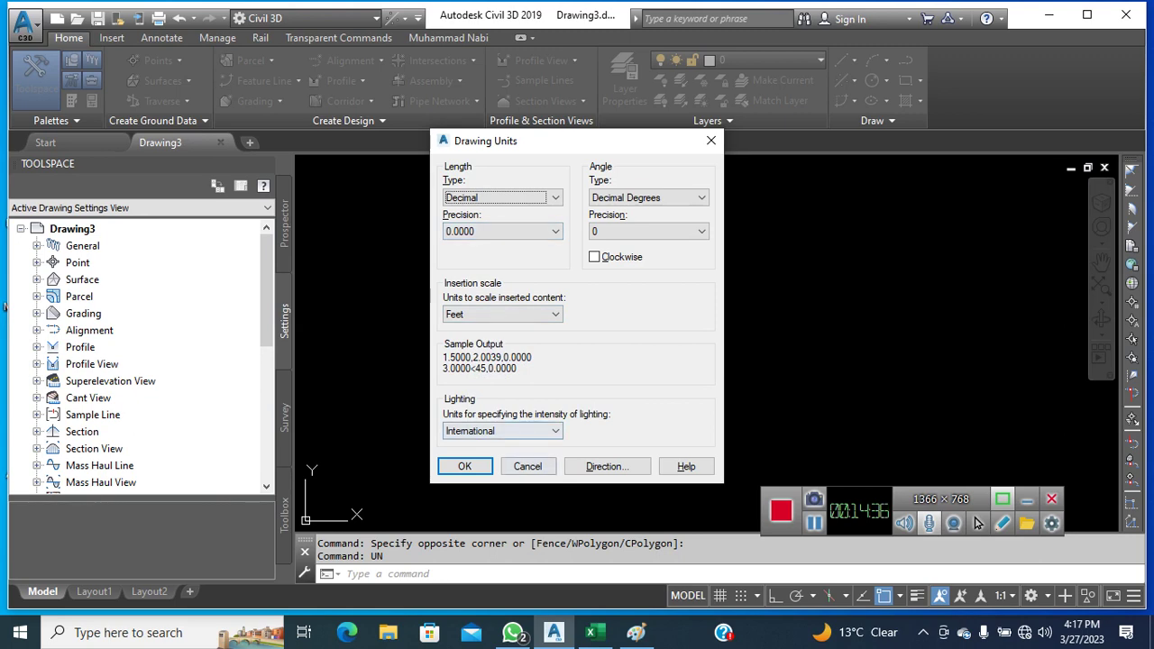
{"action": "left_click", "coordinate": [464, 466]}
Draw a horizontal line with Ortho on, trying 4'3" and then entering 4.25 as its length
{"action": "type", "text": "l"}
{"action": "key", "text": "Return"}
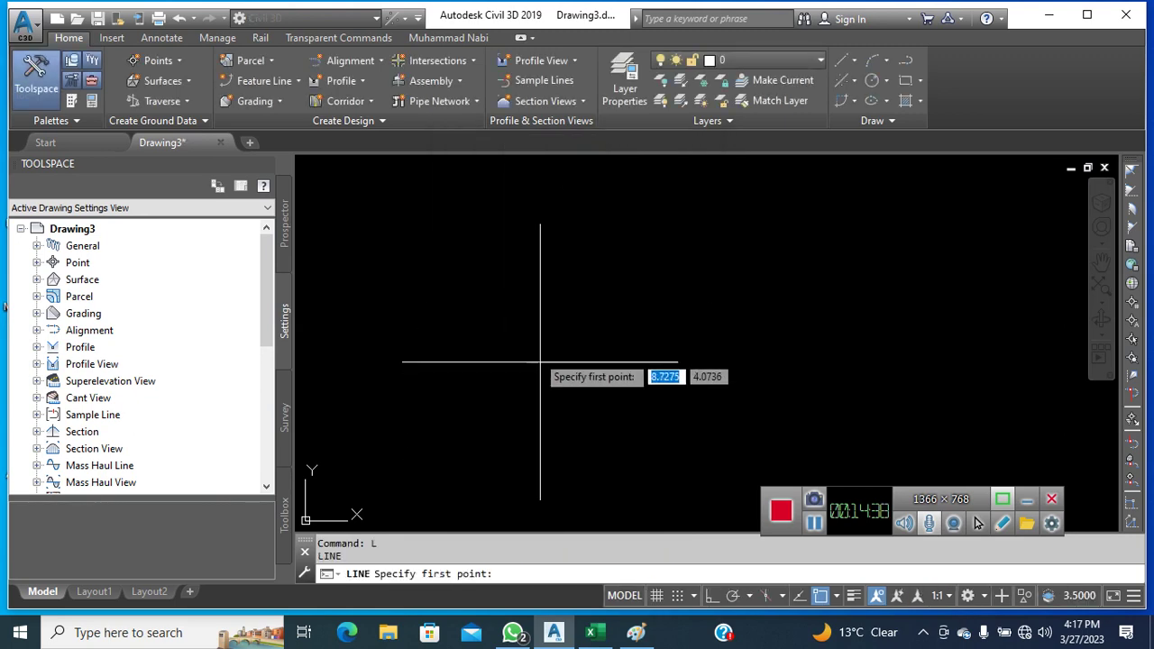
{"action": "left_click", "coordinate": [493, 280]}
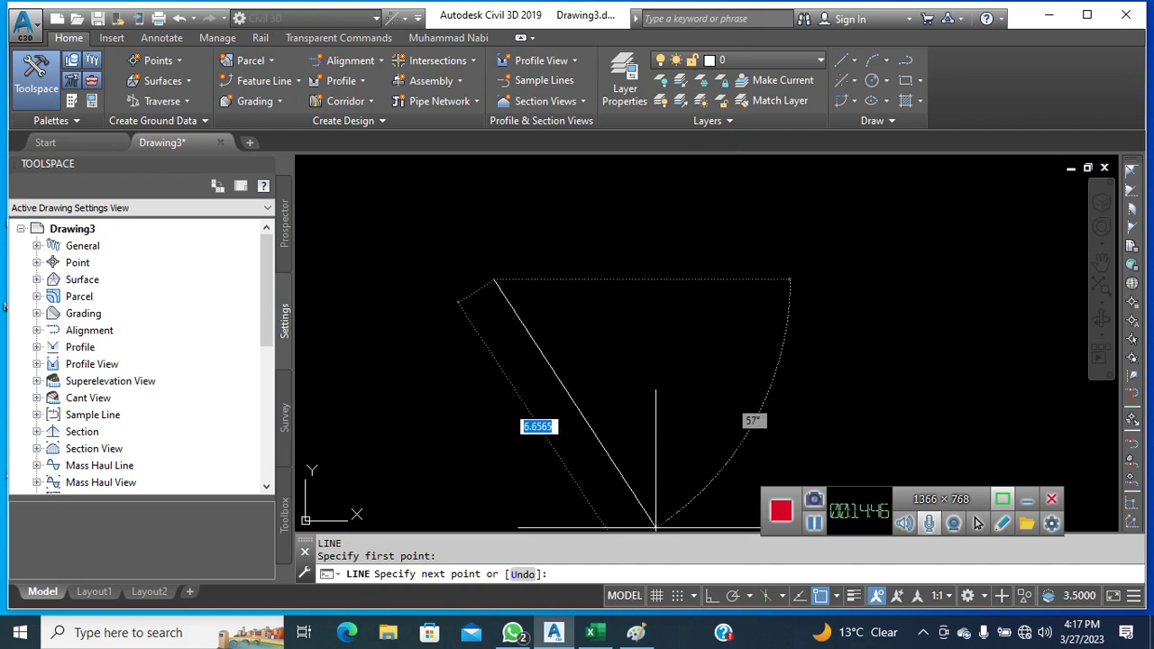
{"action": "left_click", "coordinate": [712, 595]}
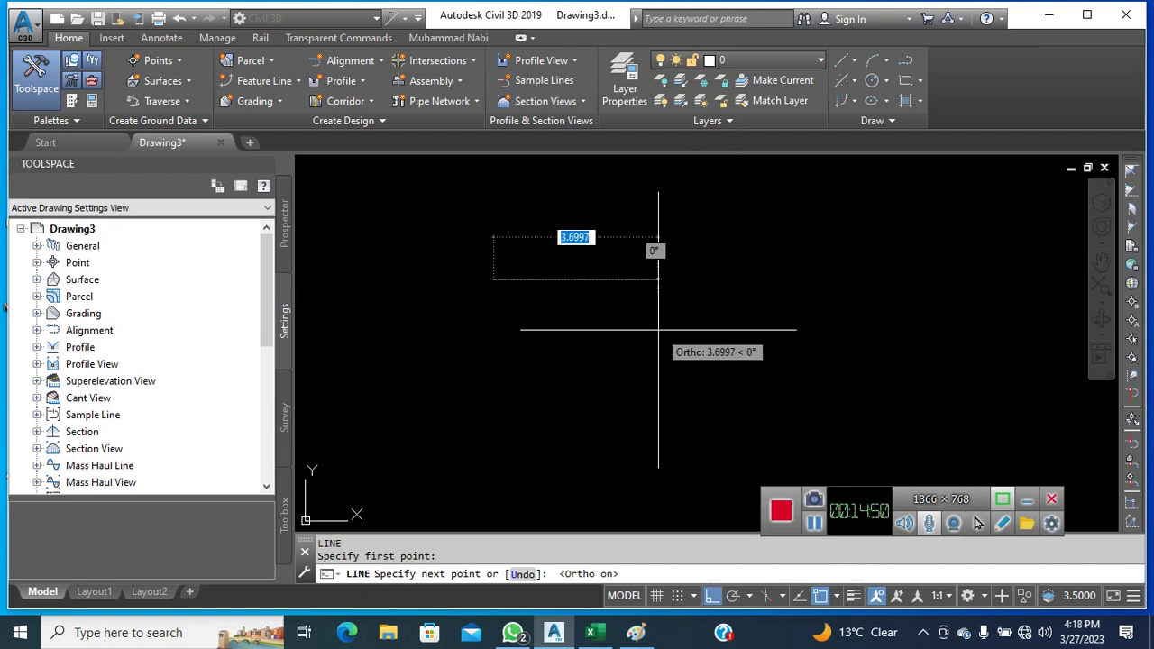
{"action": "type", "text": "4'3\""}
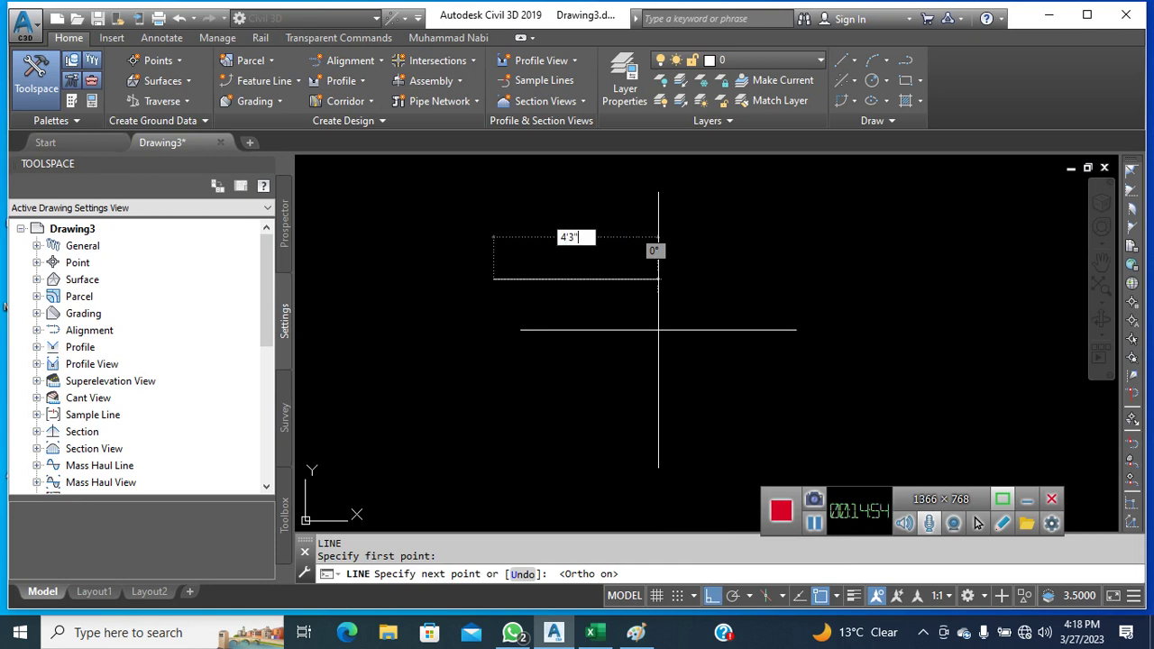
{"action": "key", "text": "Return"}
{"action": "type", "text": "4.25"}
{"action": "key", "text": "Return"}
{"action": "key", "text": "Return"}
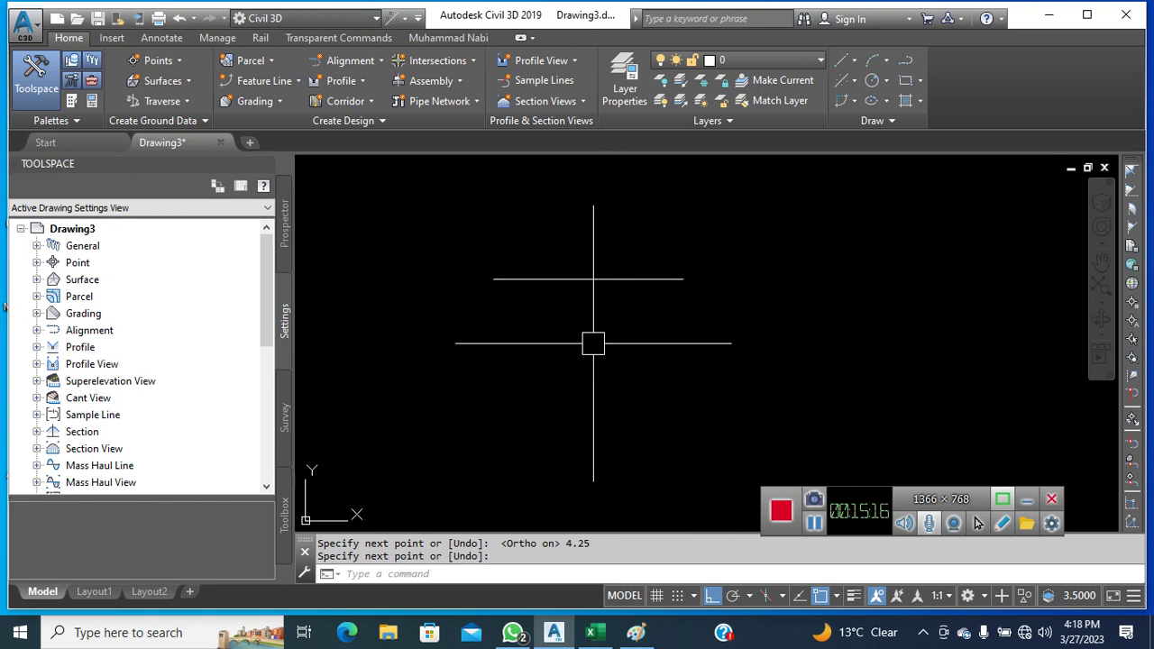
Select the horizontal line with a crossing window and erase it
{"action": "key", "text": "Escape"}
{"action": "left_click", "coordinate": [631, 327]}
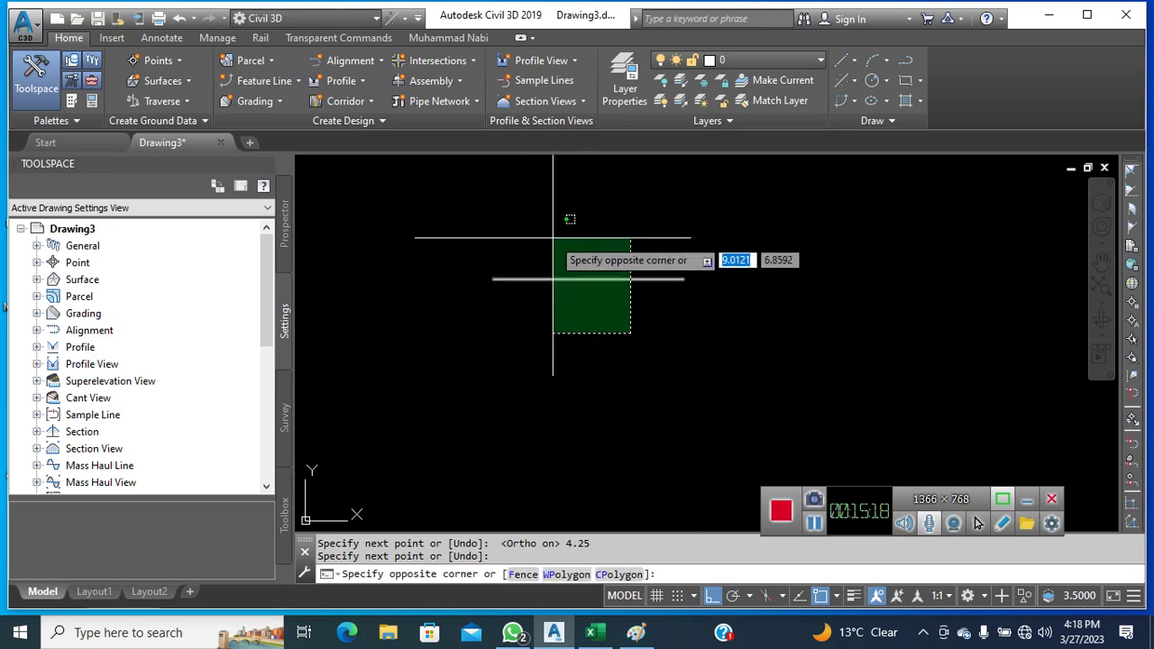
{"action": "left_click", "coordinate": [552, 252]}
{"action": "key", "text": "Delete"}
{"action": "left_click", "coordinate": [554, 332]}
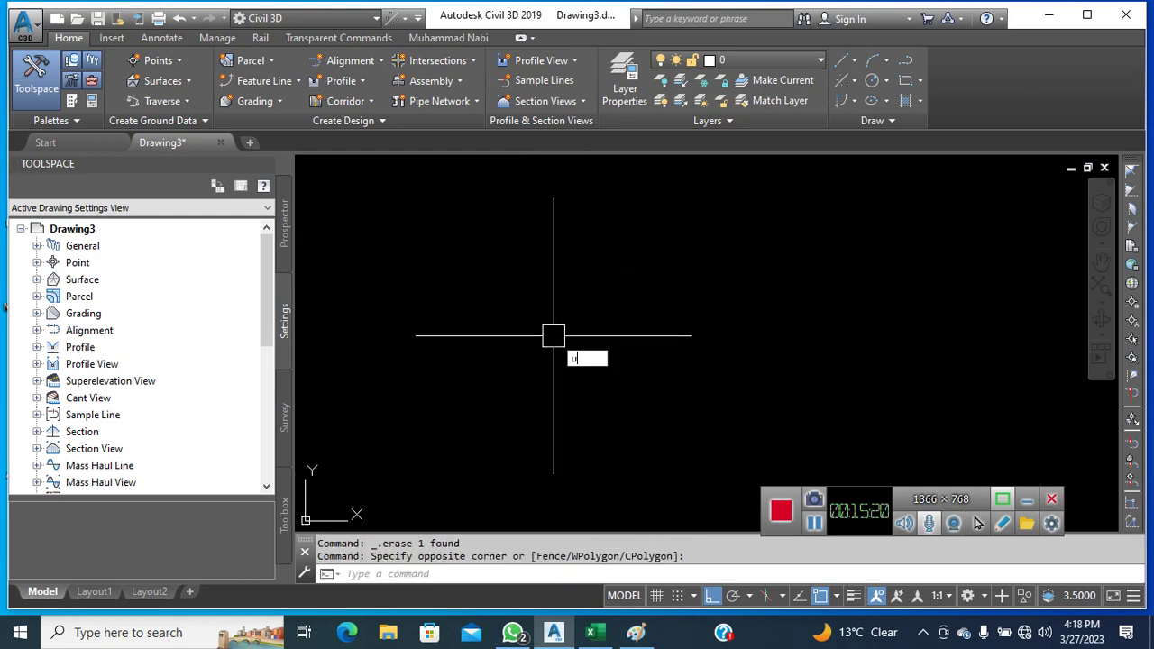
Set the drawing units to Architectural length with 0'-0 1/2" precision and Inches as the insertion scale
{"action": "type", "text": "UN"}
{"action": "key", "text": "Return"}
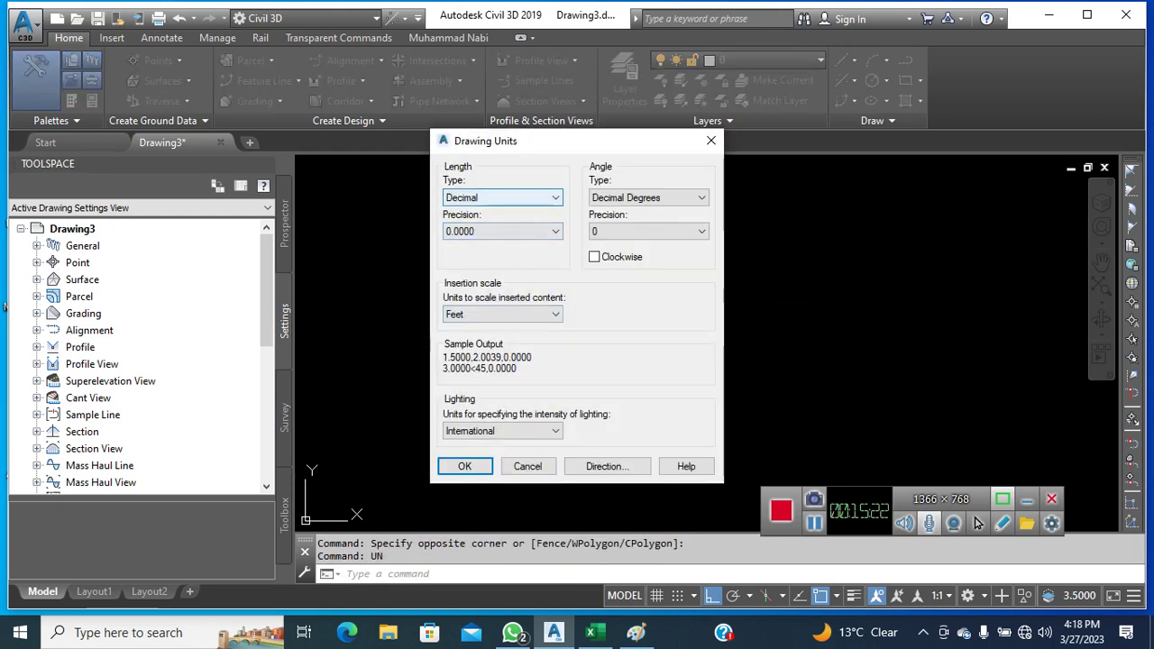
{"action": "left_click", "coordinate": [502, 197]}
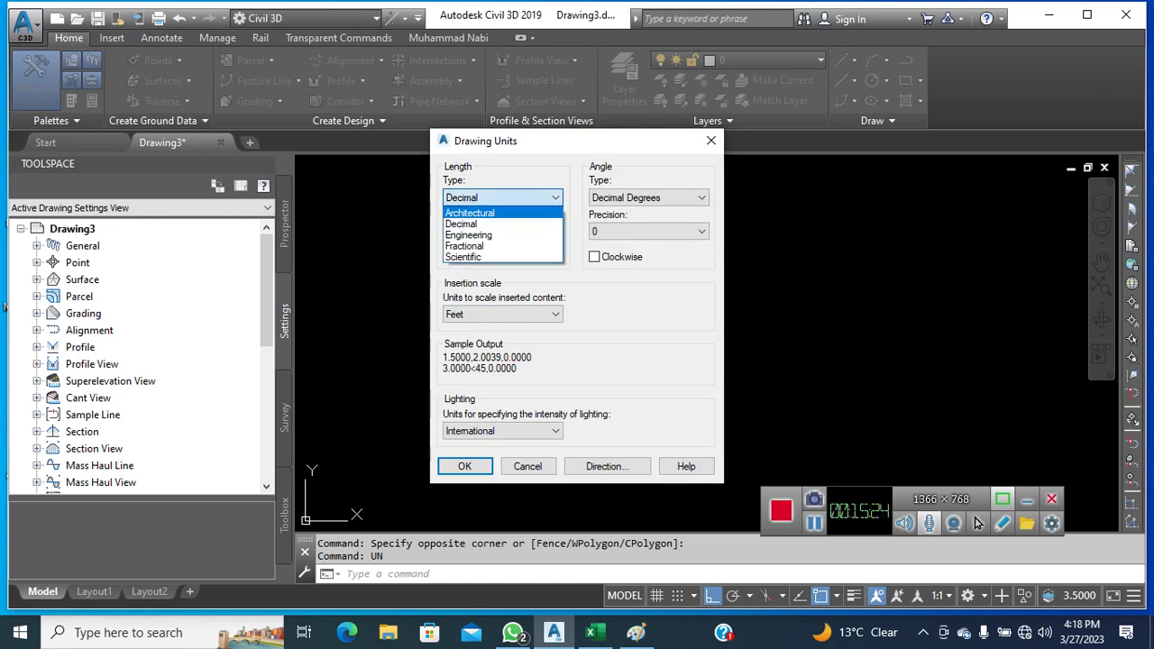
{"action": "left_click", "coordinate": [477, 211]}
{"action": "left_click", "coordinate": [502, 230]}
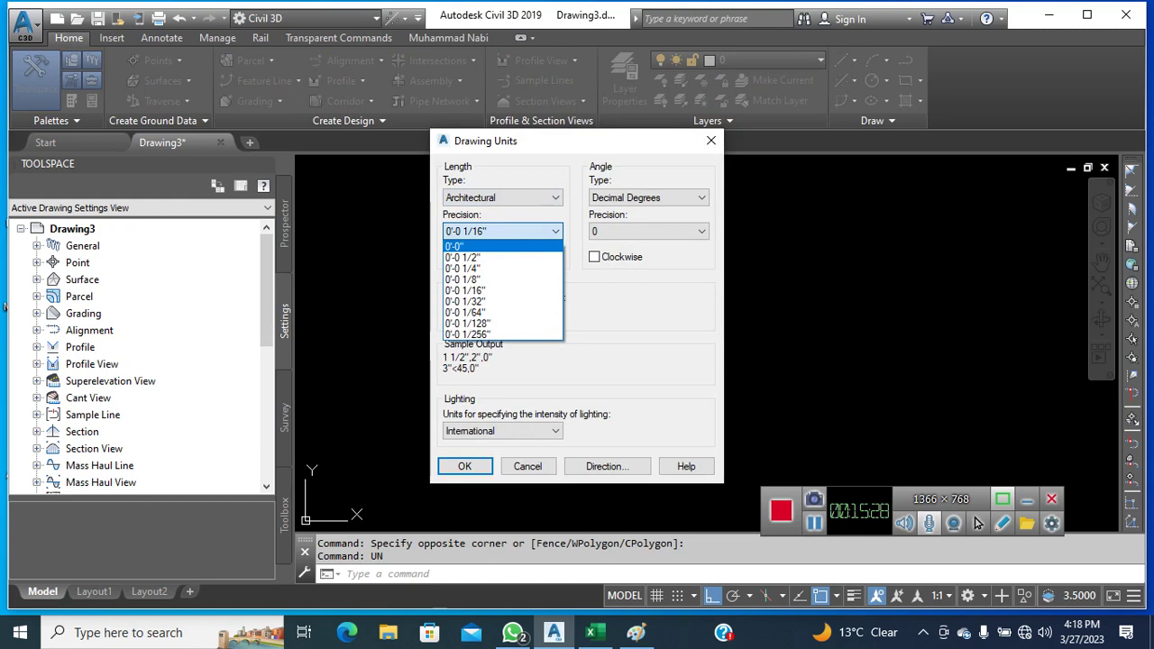
{"action": "left_click", "coordinate": [477, 257]}
{"action": "left_click", "coordinate": [502, 313]}
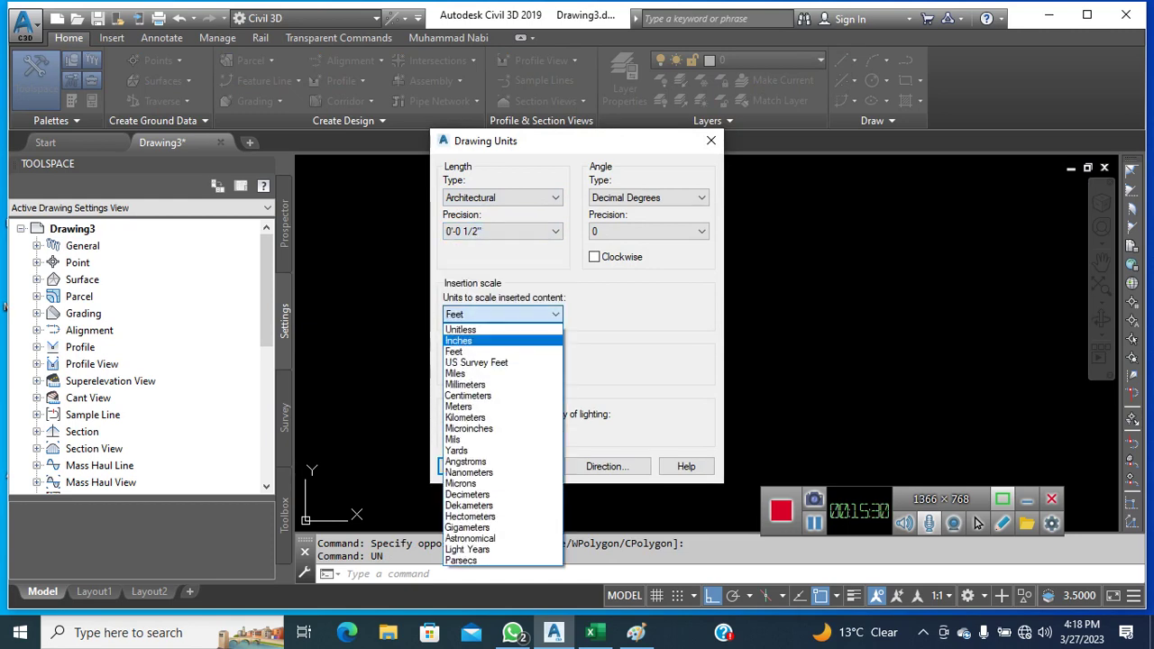
{"action": "left_click", "coordinate": [478, 340]}
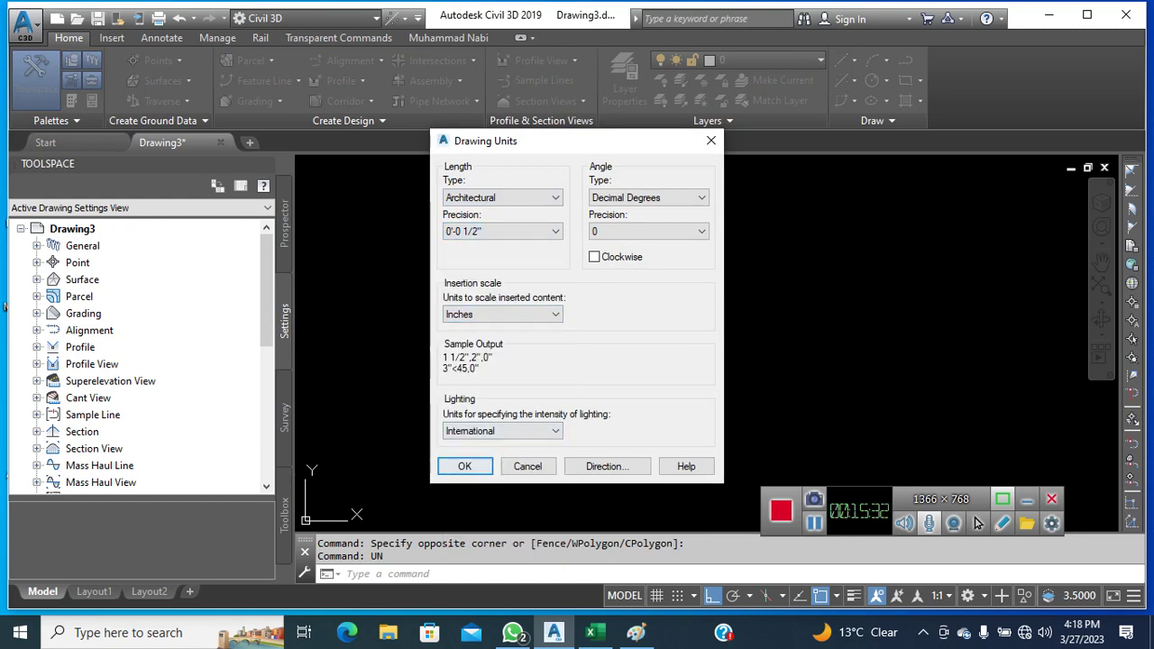
{"action": "left_click", "coordinate": [464, 466]}
Draw a horizontal line with a length of 4.25 and finish the Line command
{"action": "type", "text": "l"}
{"action": "key", "text": "Return"}
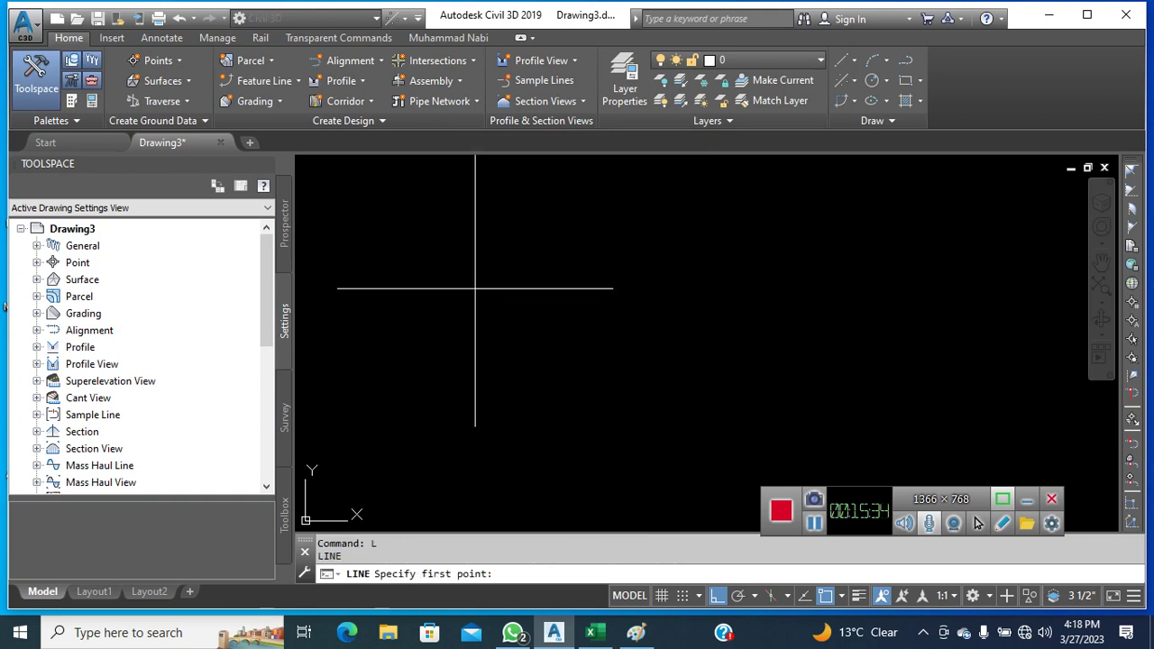
{"action": "left_click", "coordinate": [474, 289]}
{"action": "type", "text": "4.25"}
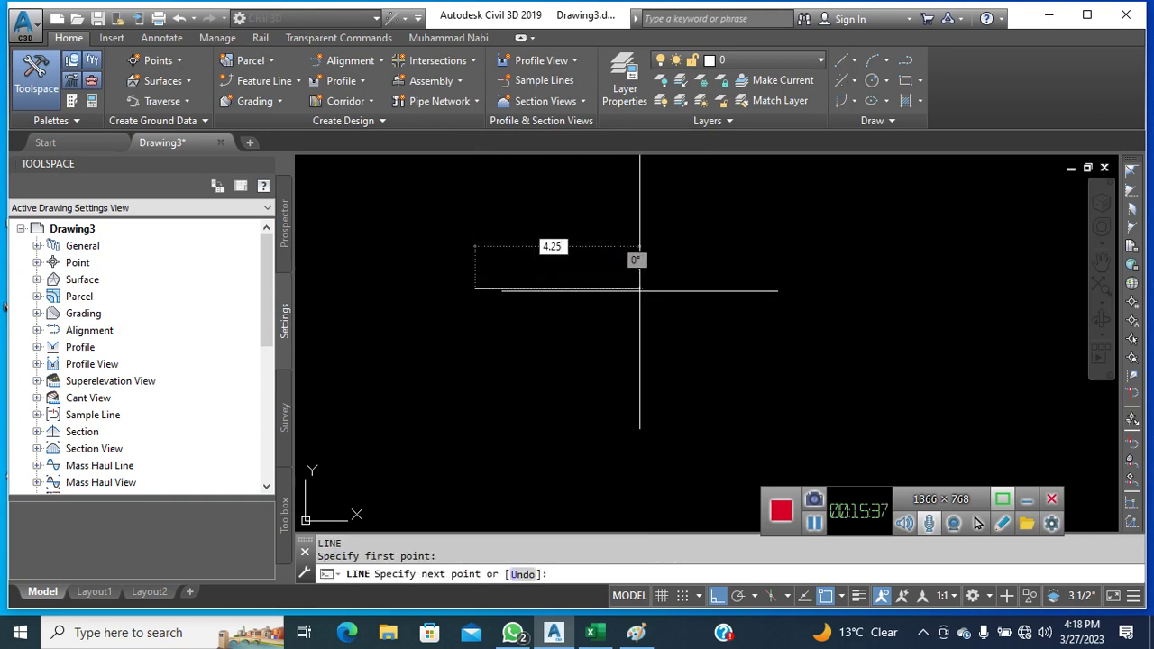
{"action": "key", "text": "Return"}
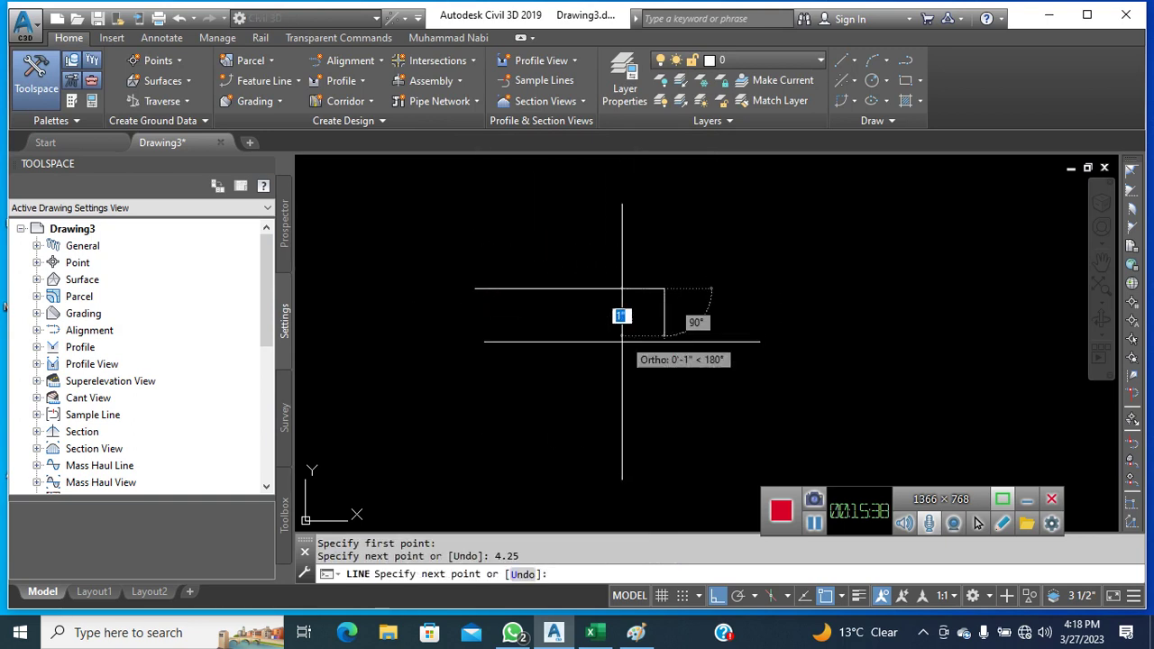
{"action": "key", "text": "Return"}
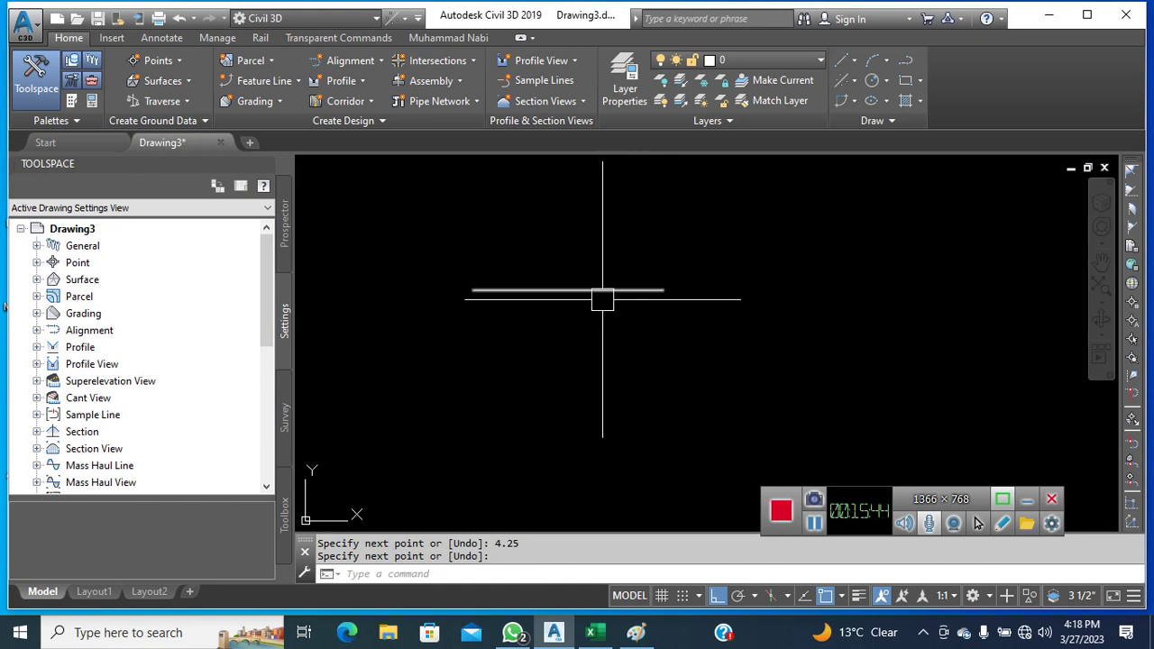
Draw a second horizontal line 4'3" long just below the first one
{"action": "scroll", "coordinate": [605, 299], "scroll_direction": "down", "scroll_amount": 4}
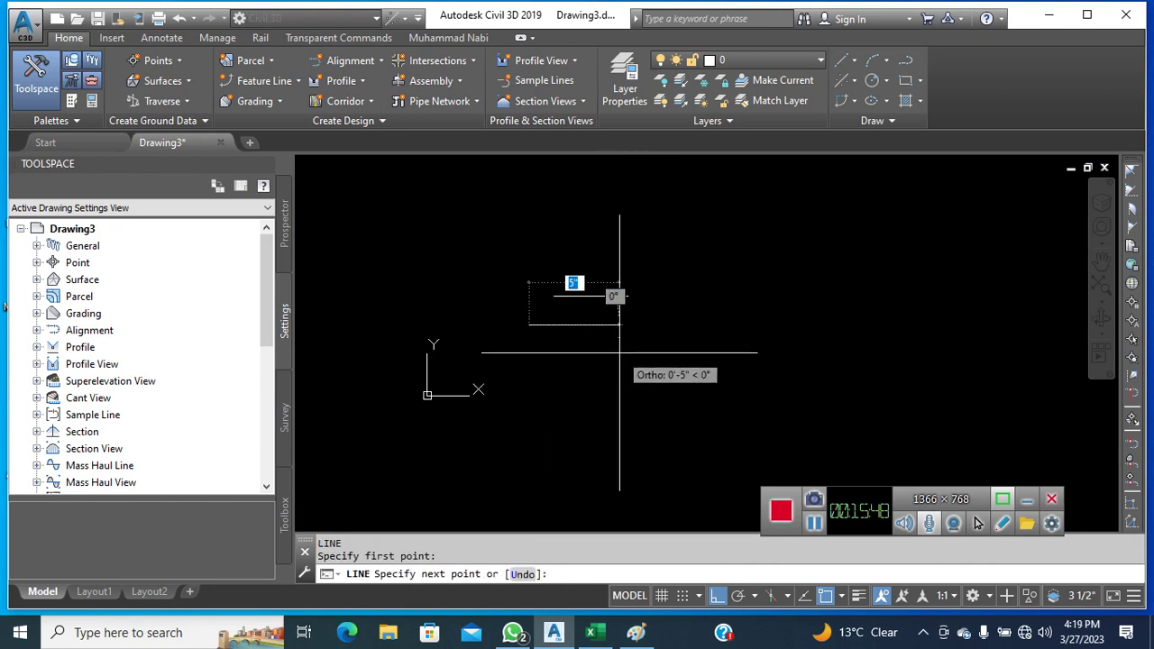
{"action": "type", "text": "4'"}
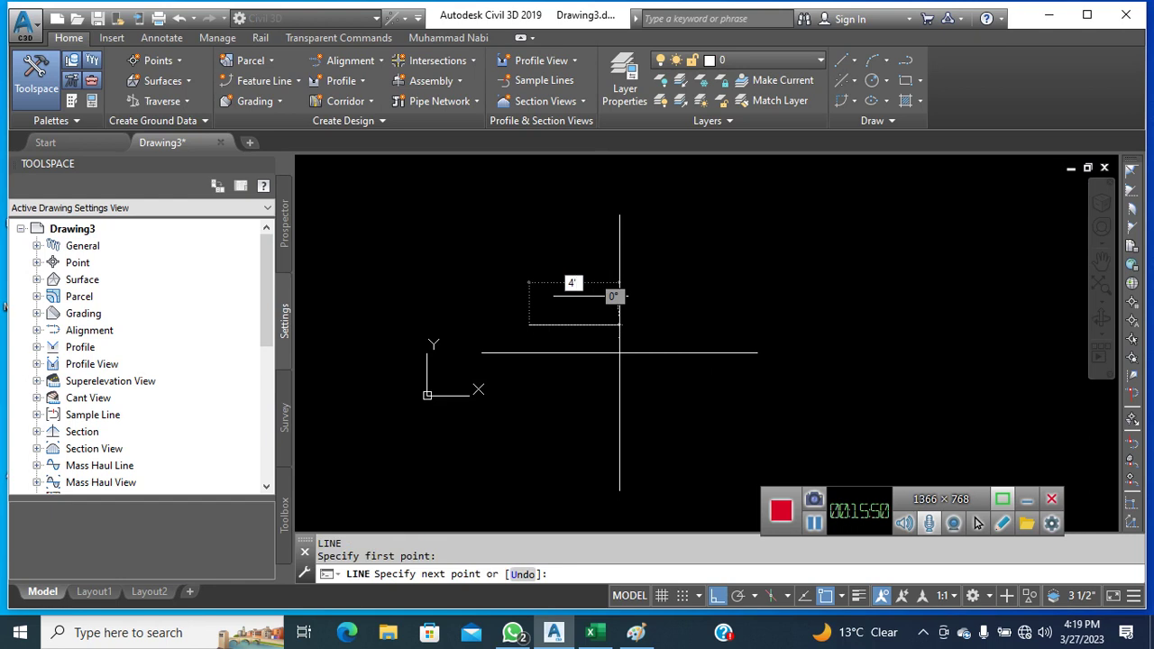
{"action": "type", "text": "3\""}
{"action": "key", "text": "Return"}
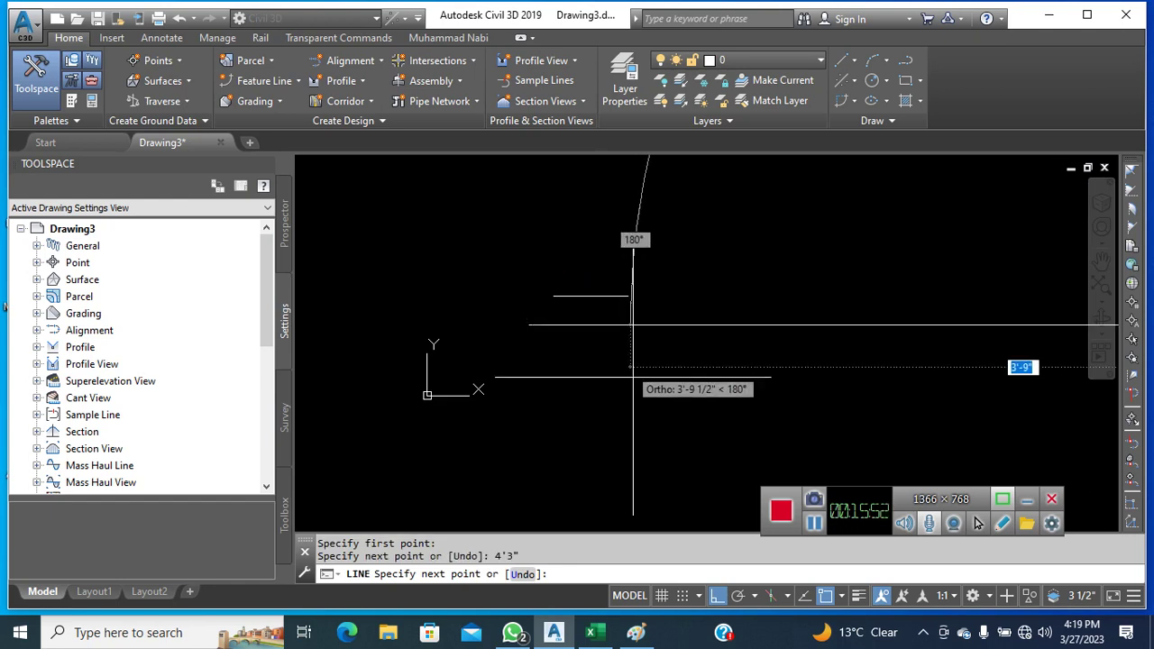
{"action": "scroll", "coordinate": [621, 354], "scroll_direction": "down", "scroll_amount": 2}
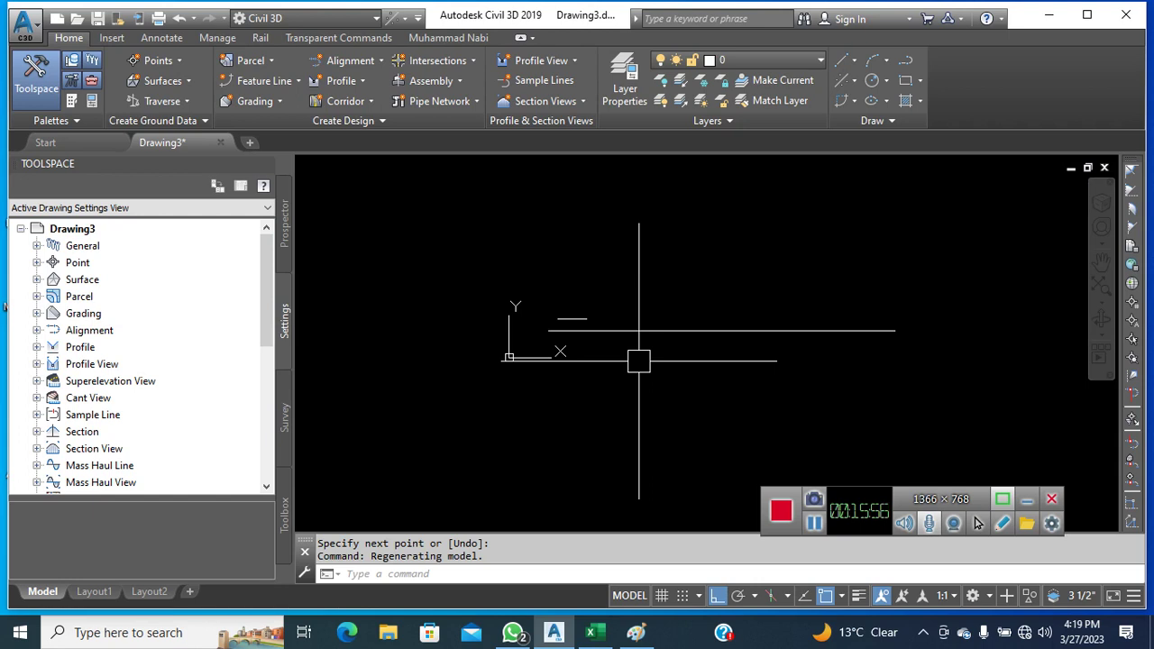
{"action": "scroll", "coordinate": [640, 329], "scroll_direction": "up", "scroll_amount": 1}
{"action": "middle_click_drag", "start_coordinate": [652, 349], "coordinate": [552, 354]}
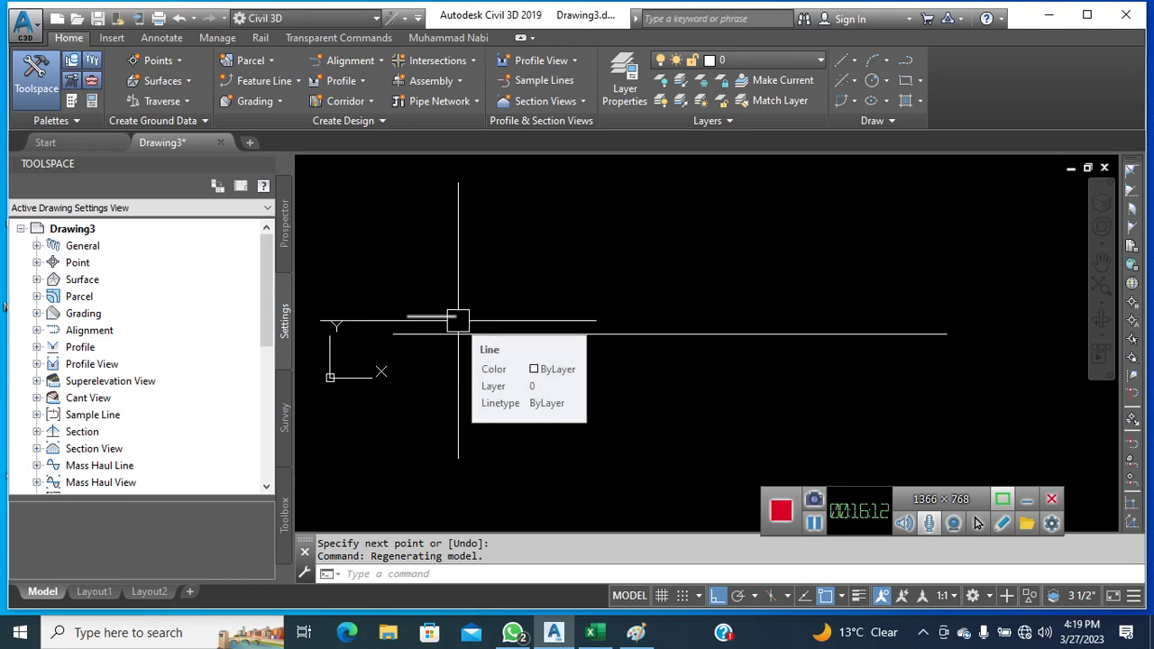
{"action": "left_click", "coordinate": [562, 341]}
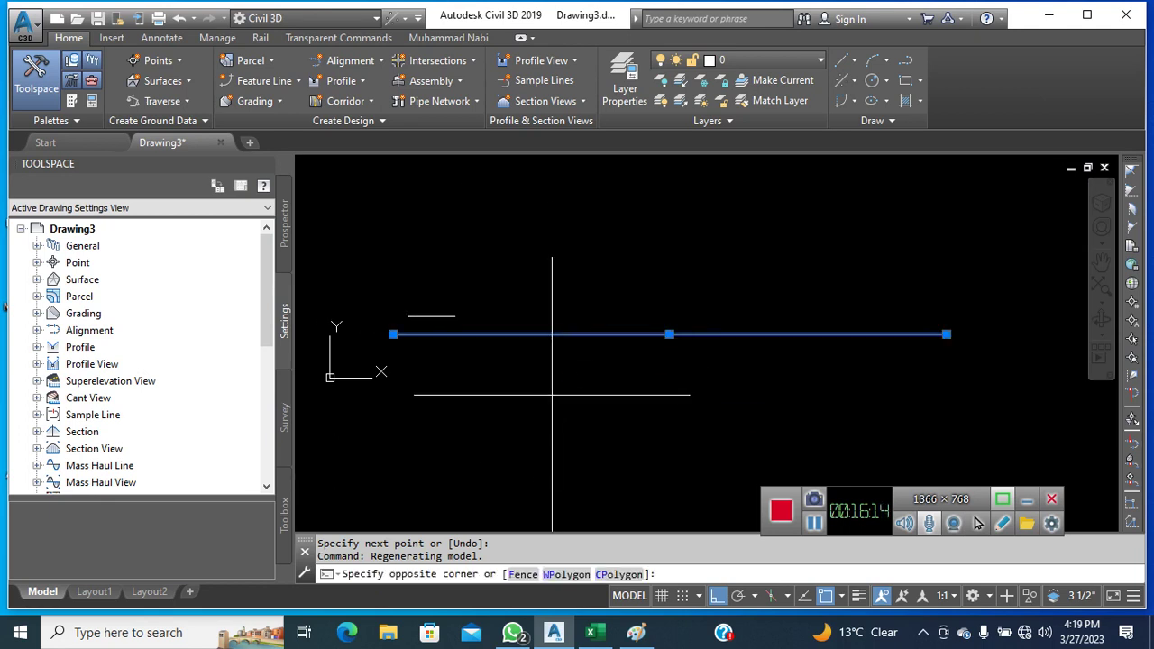
{"action": "key", "text": "Escape"}
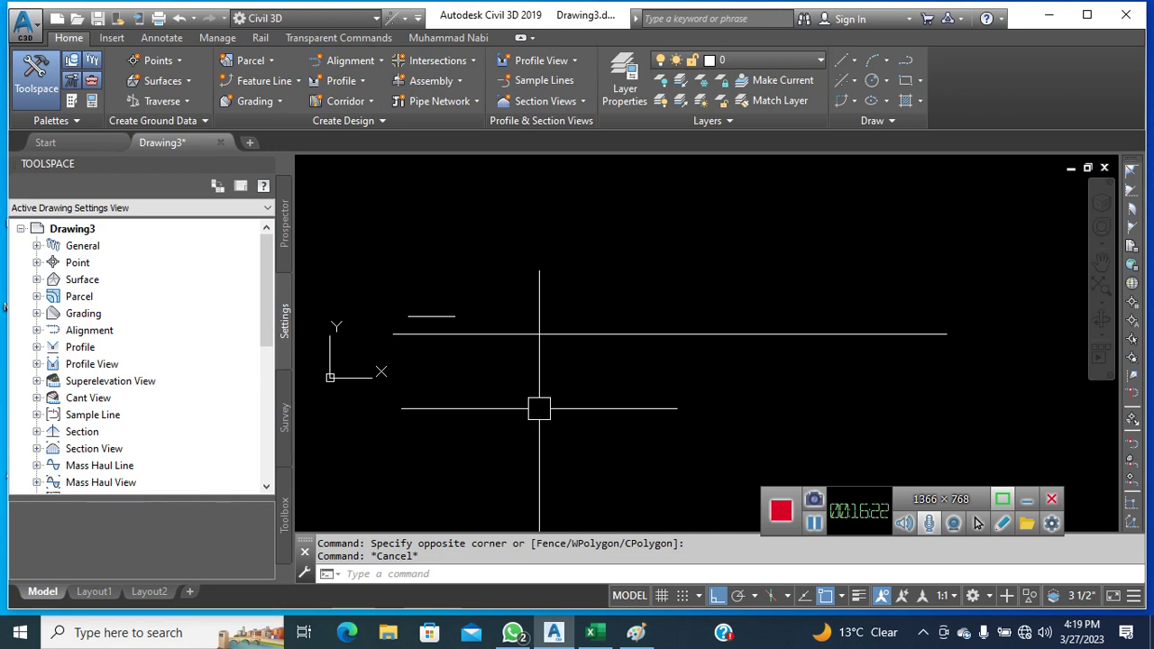
Switch to the Excel workbook and enter 3ft in B4, 10 in C4 and 3.10 in D4
{"action": "left_click", "coordinate": [591, 632]}
{"action": "left_click", "coordinate": [102, 247]}
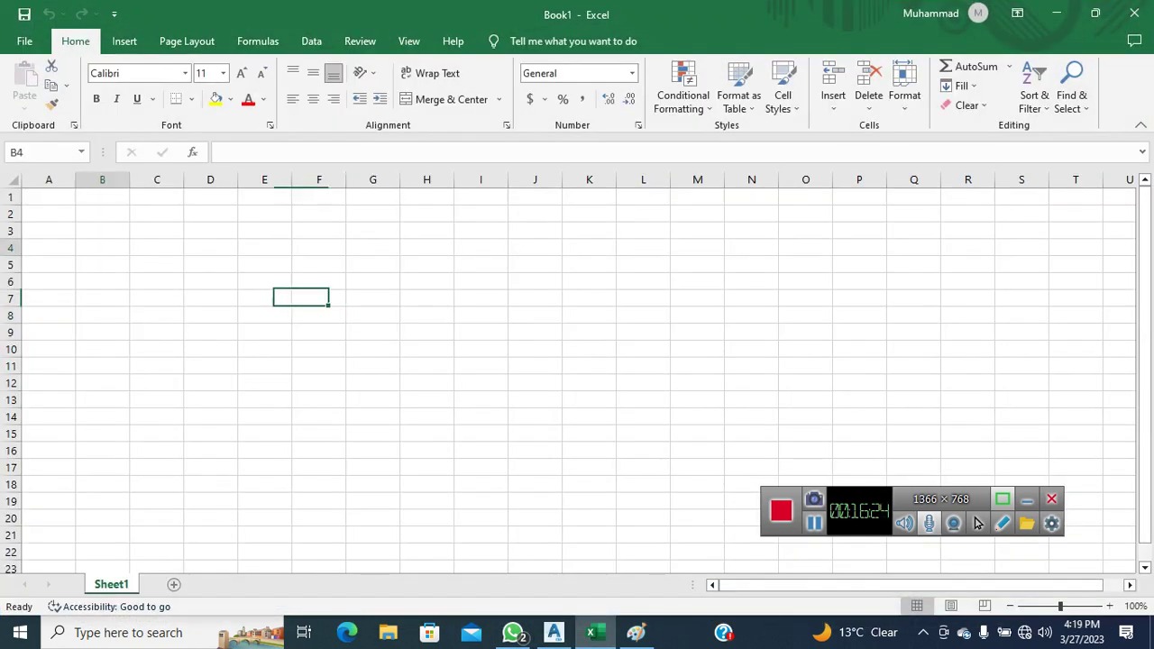
{"action": "type", "text": "3ft"}
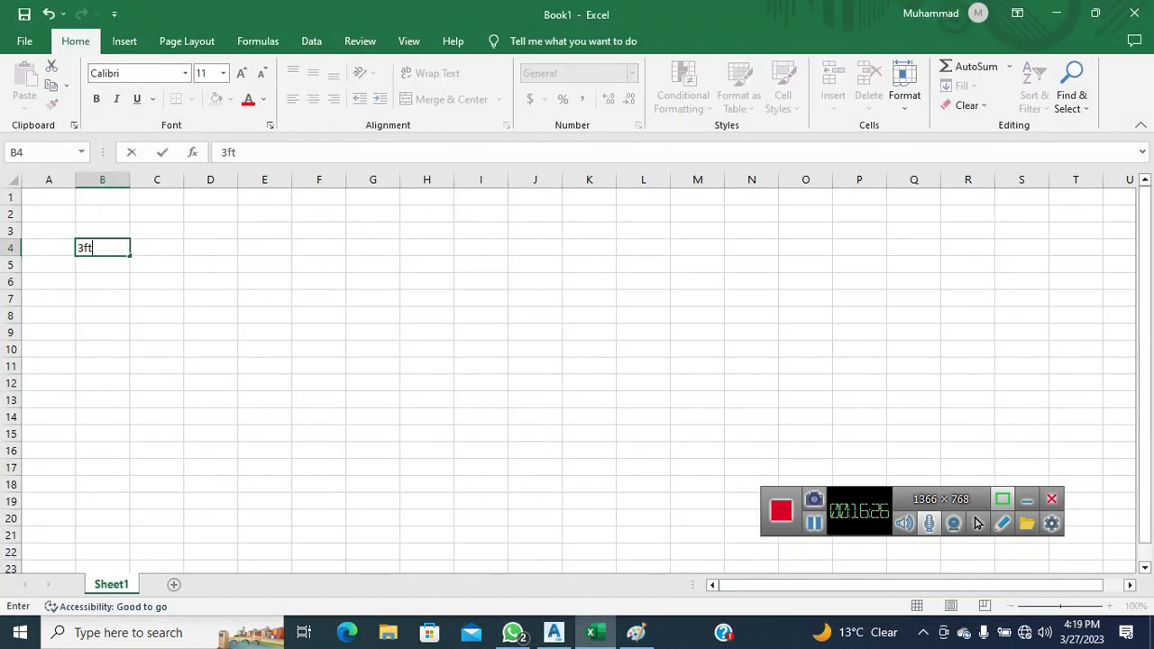
{"action": "key", "text": "Tab"}
{"action": "key", "text": "F2"}
{"action": "type", "text": "10"}
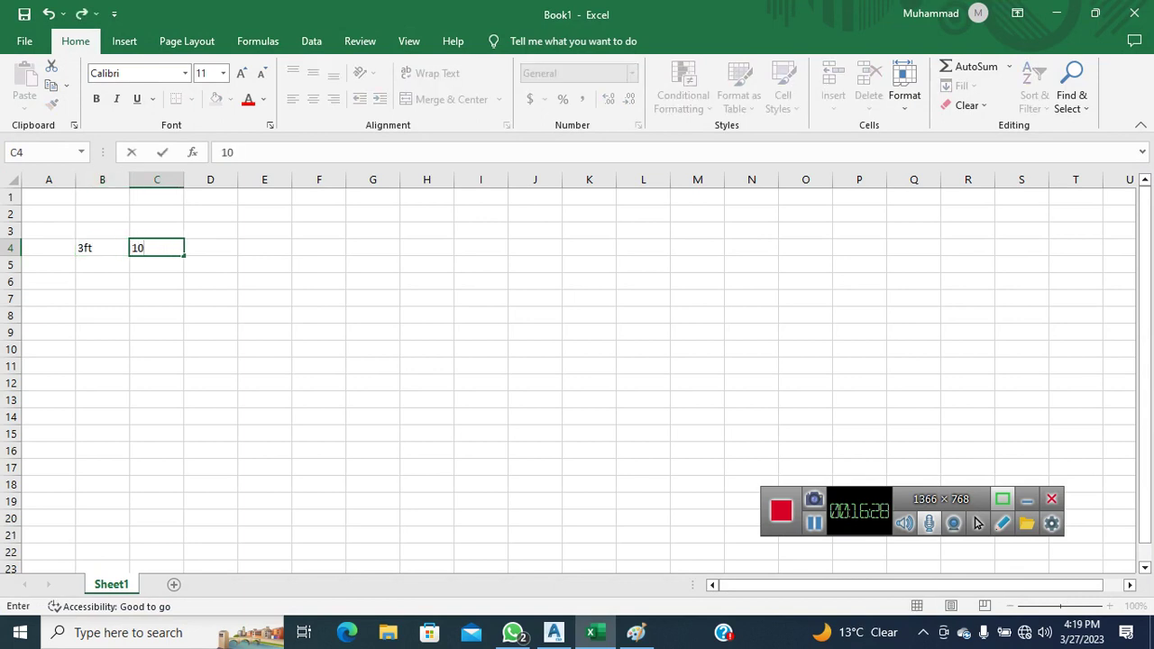
{"action": "key", "text": "Tab"}
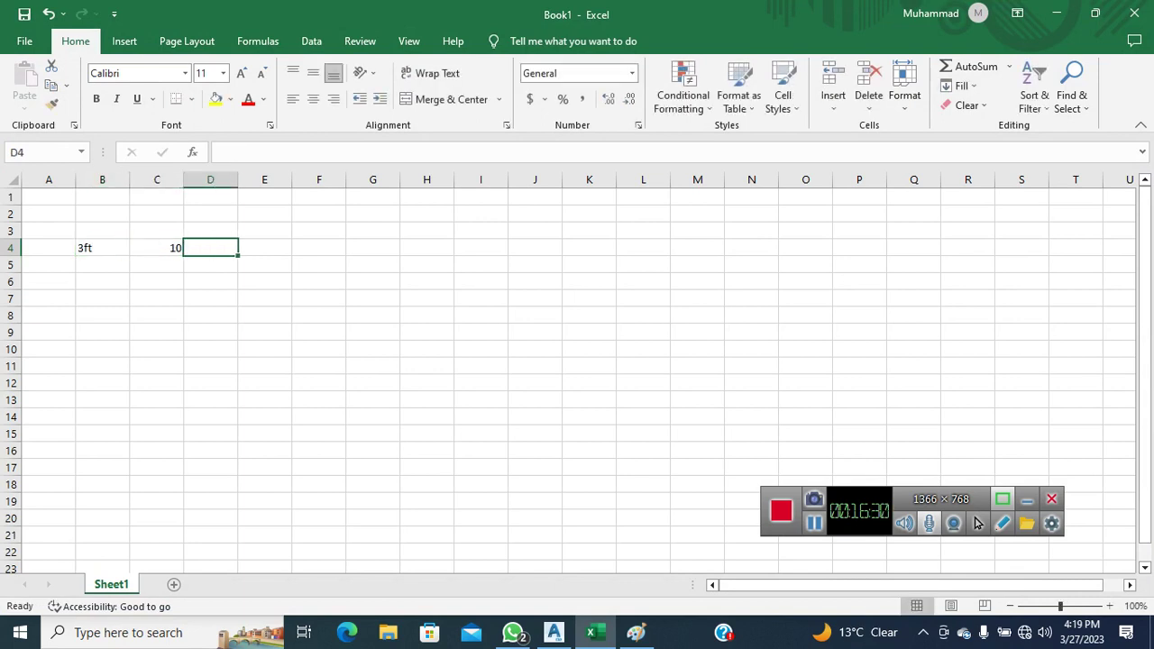
{"action": "type", "text": "3.1"}
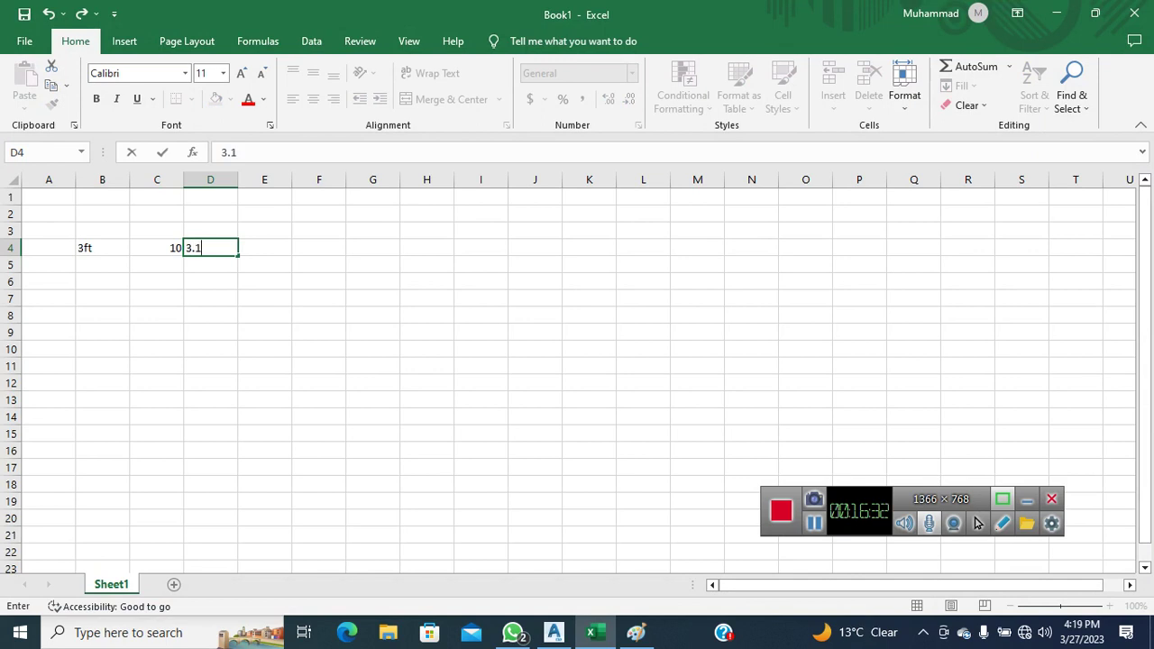
{"action": "type", "text": "0"}
{"action": "key", "text": "Return"}
{"action": "key", "text": "Return"}
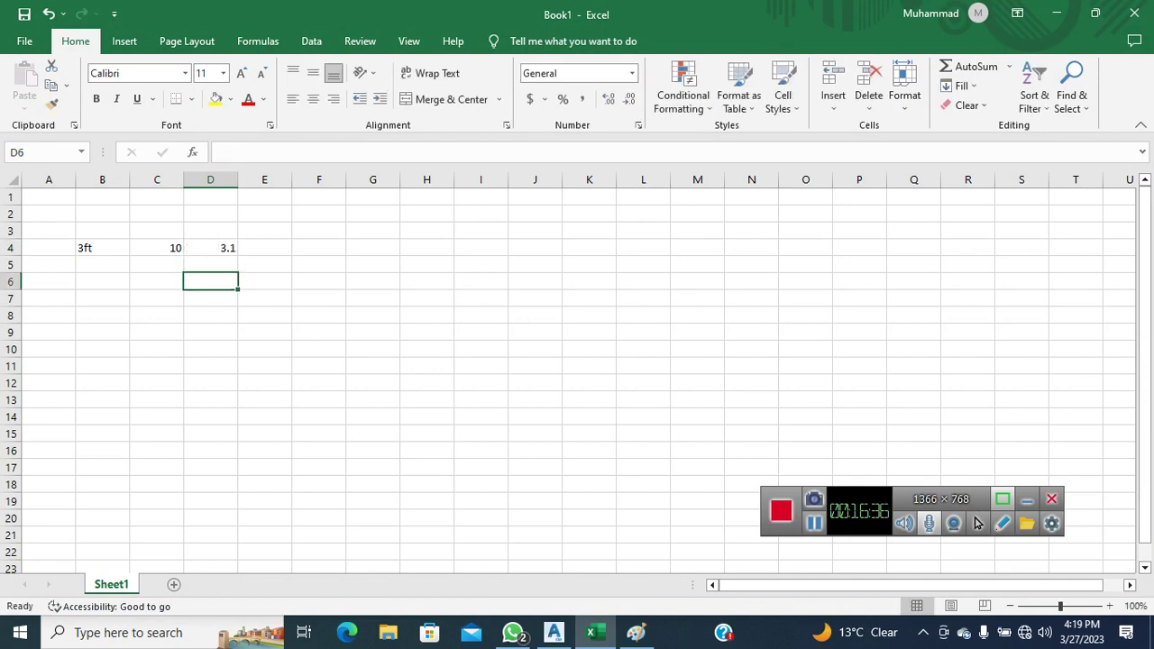
{"action": "key", "text": "Up"}
{"action": "key", "text": "Up"}
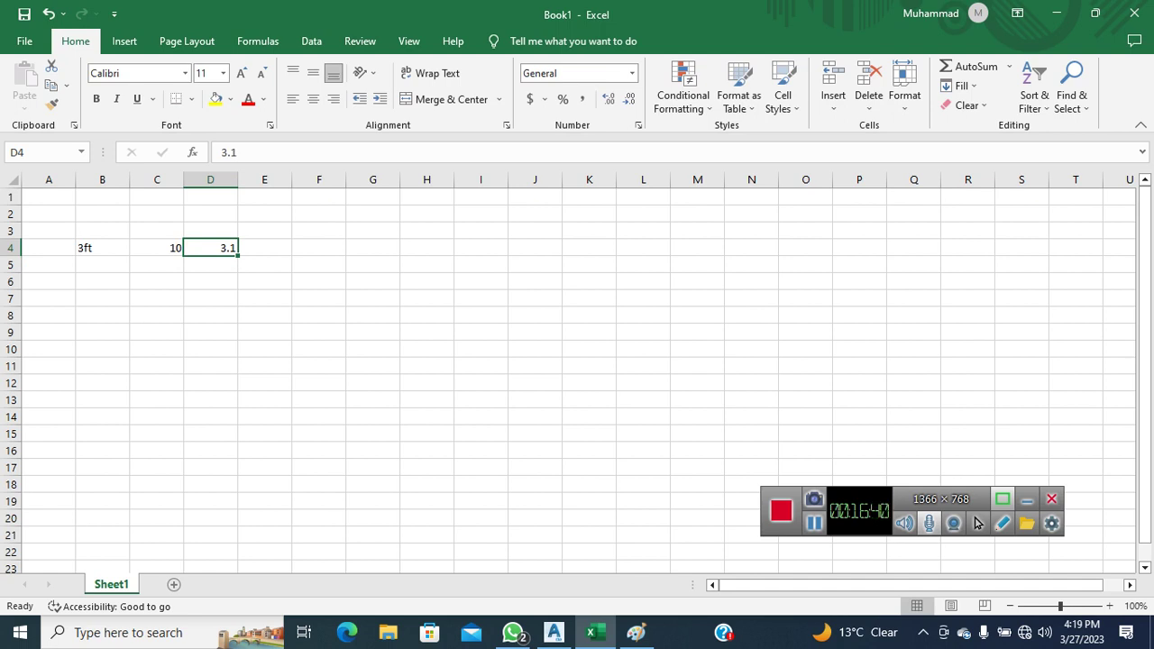
{"action": "key", "text": "Down"}
{"action": "key", "text": "Down"}
{"action": "key", "text": "Left"}
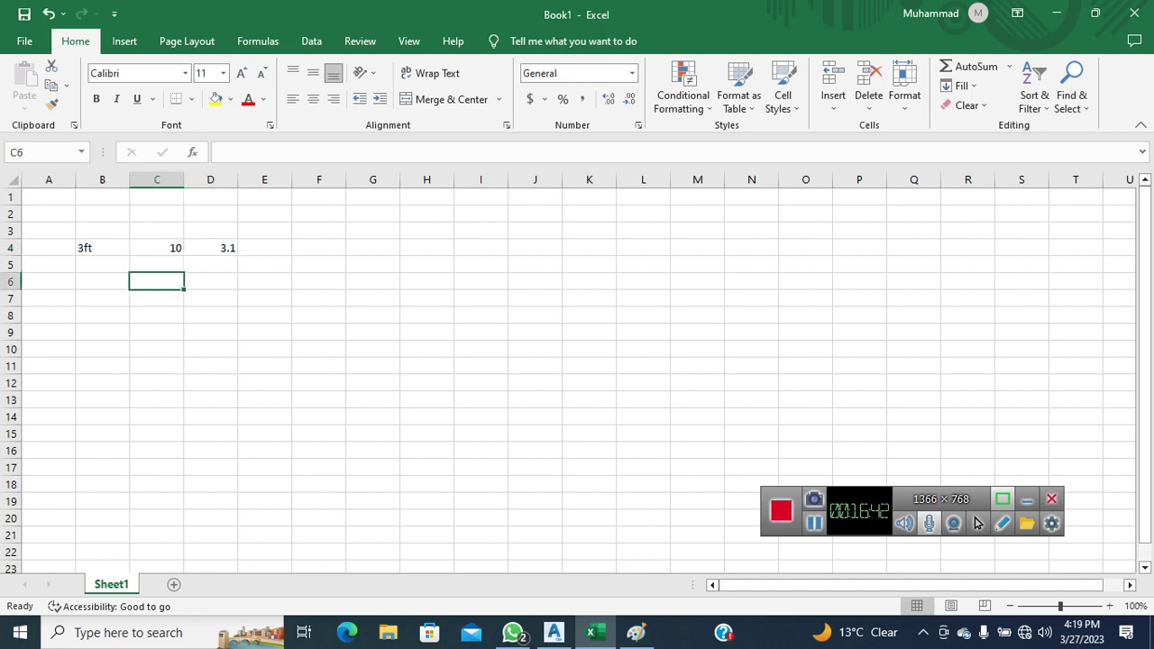
{"action": "key", "text": "Up"}
{"action": "key", "text": "Left"}
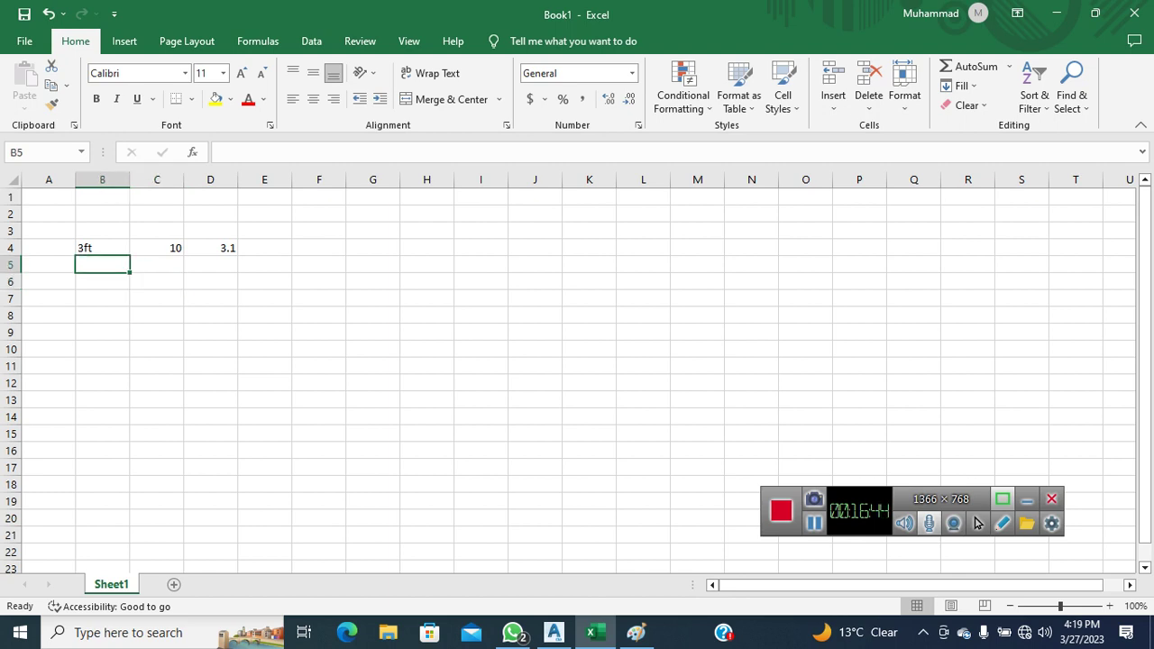
Try to enter a formula in C5 that divides the inches in C4 by 12
{"action": "key", "text": "Right"}
{"action": "type", "text": "="}
{"action": "key", "text": "Up"}
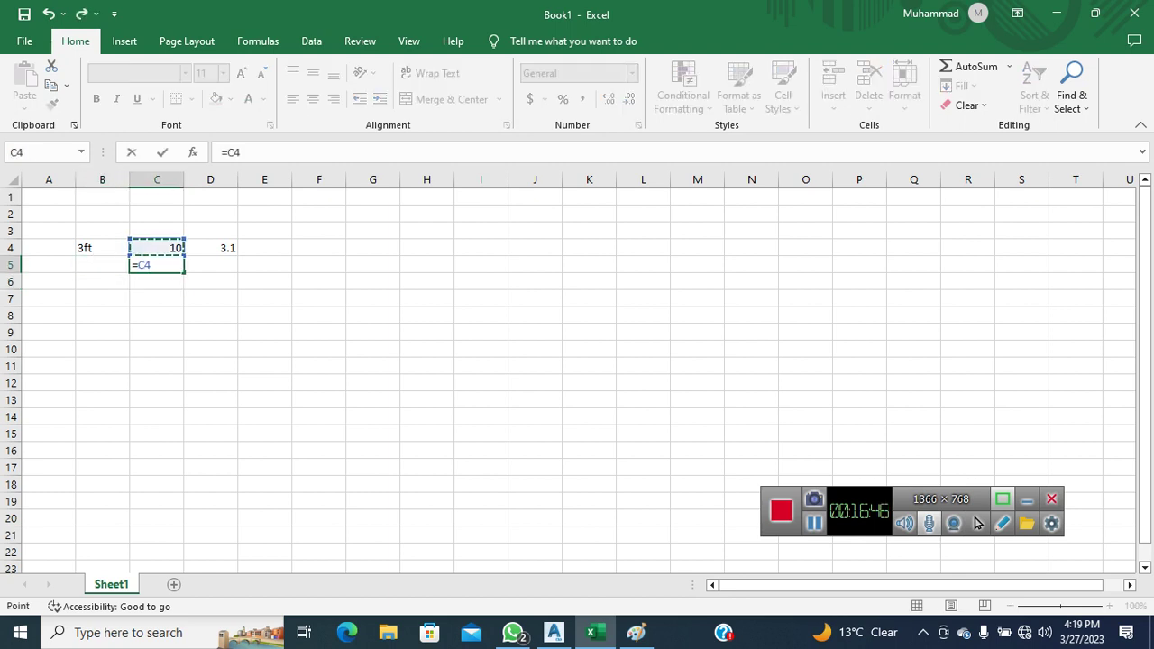
{"action": "type", "text": "12"}
{"action": "key", "text": "Return"}
{"action": "key", "text": "Up"}
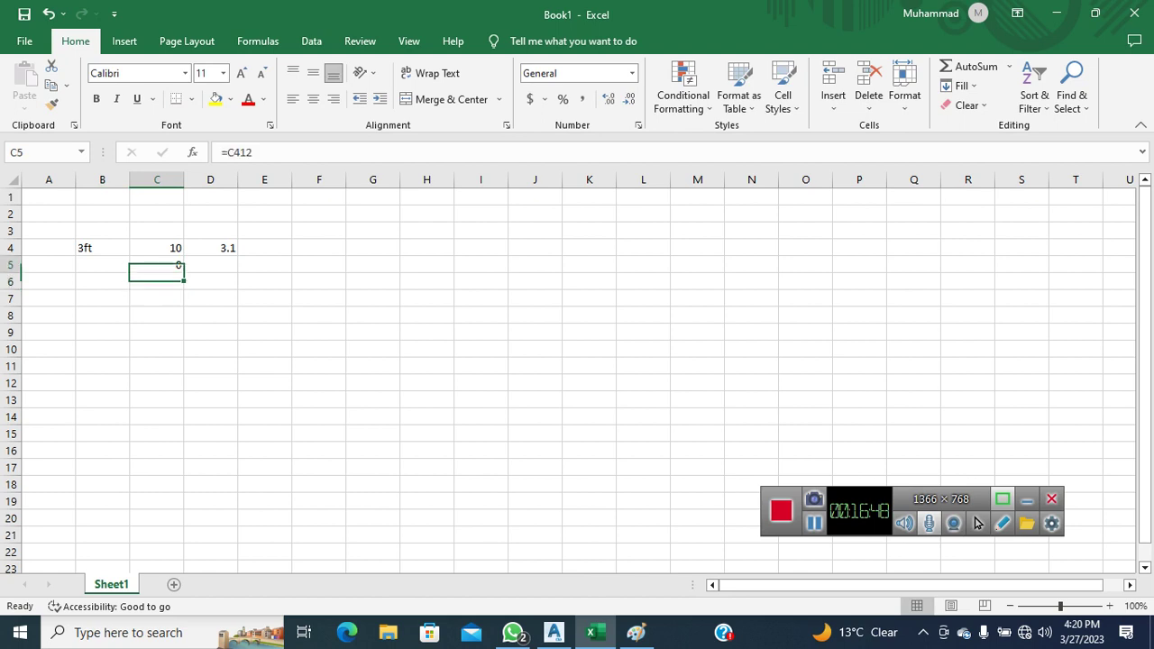
{"action": "key", "text": "F2"}
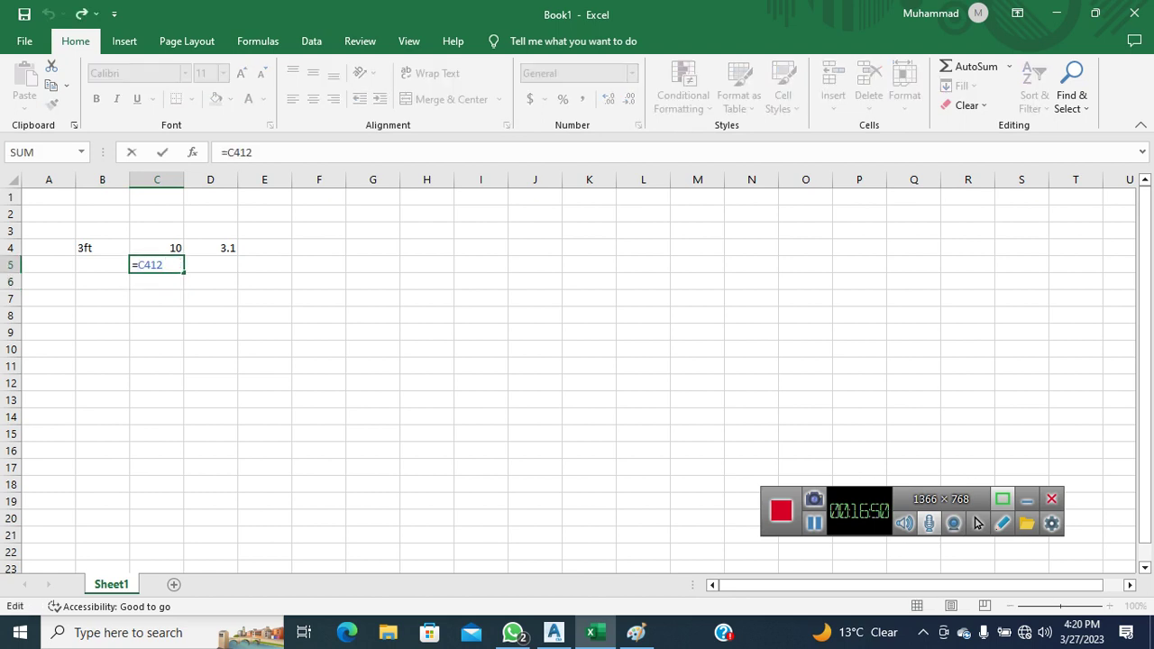
{"action": "type", "text": "/12"}
{"action": "key", "text": "Return"}
Convert the inches in C4 to feet with the formula =C4/12 in C5
{"action": "key", "text": "Up"}
{"action": "type", "text": "="}
{"action": "key", "text": "Up"}
{"action": "type", "text": "/12"}
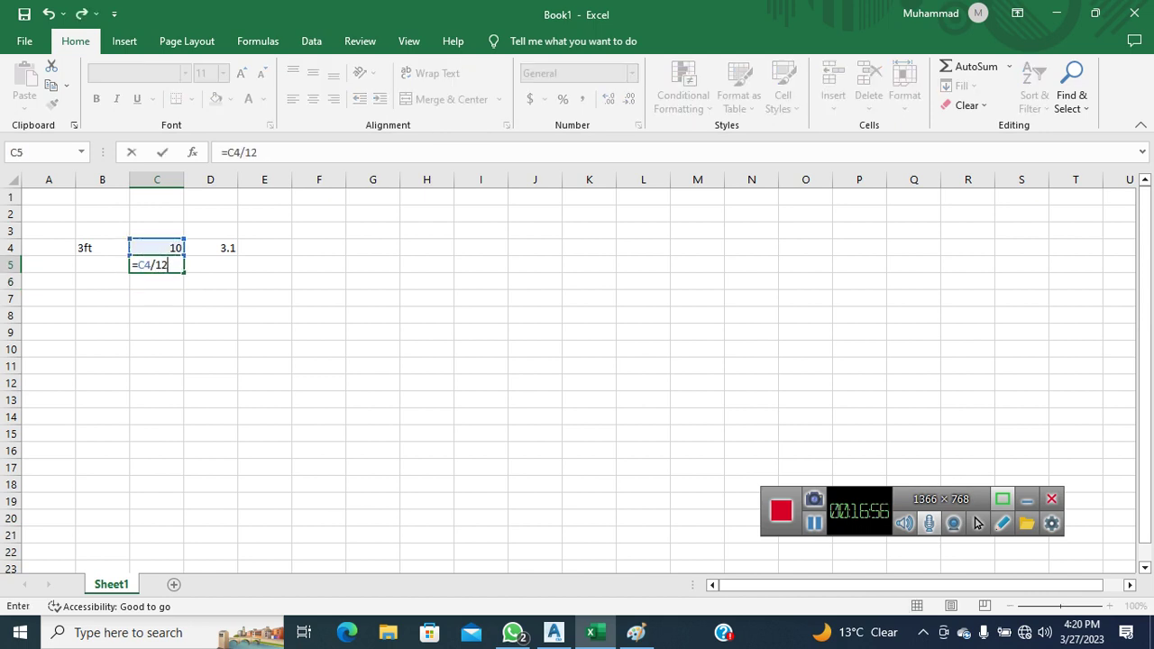
{"action": "key", "text": "Return"}
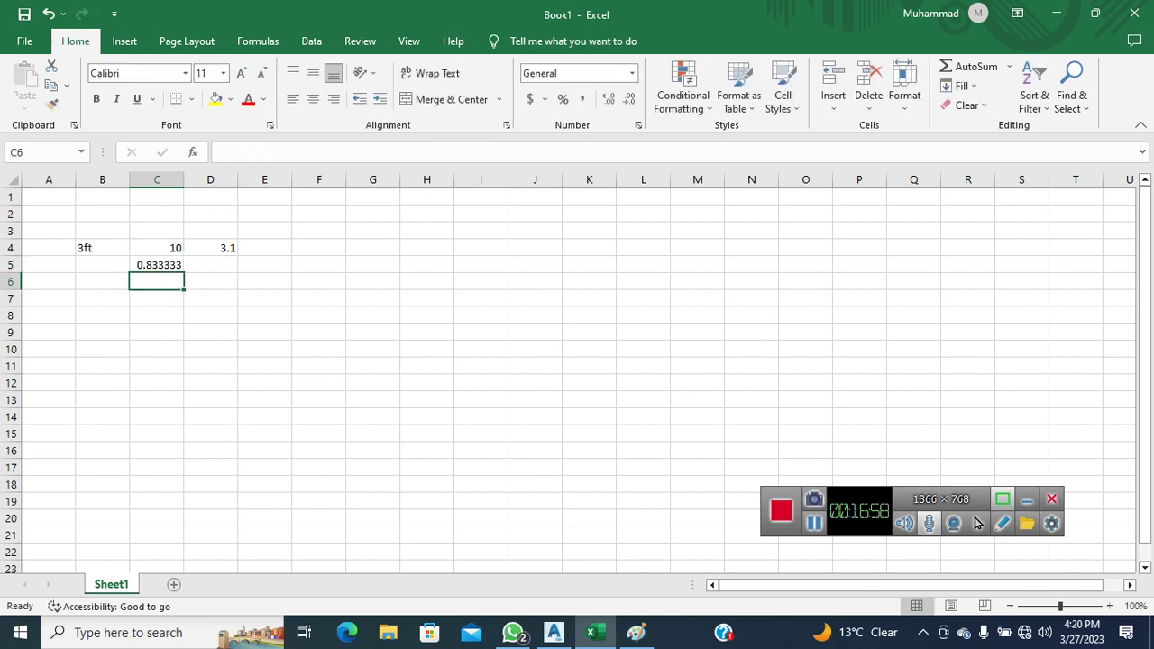
Calculate the total length in feet in C8 with the formula =3+C5
{"action": "key", "text": "Left"}
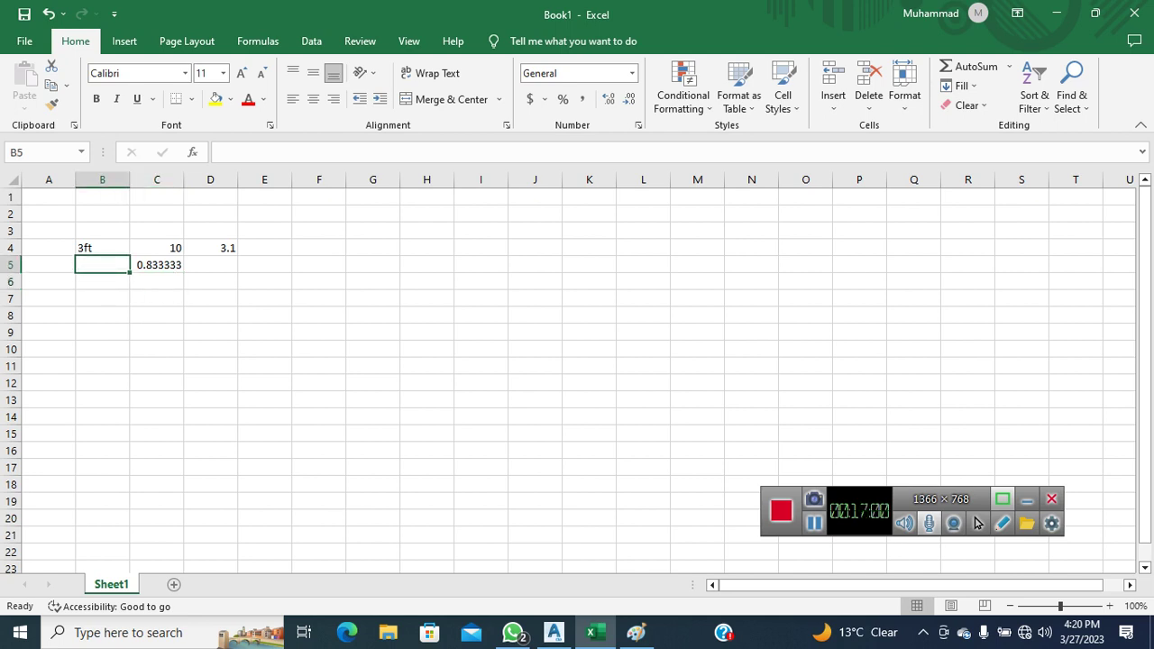
{"action": "key", "text": "Right"}
{"action": "key", "text": "Down"}
{"action": "key", "text": "Down"}
{"action": "type", "text": "="}
{"action": "key", "text": "Up"}
{"action": "key", "text": "Up"}
{"action": "key", "text": "Up"}
{"action": "key", "text": "Up"}
{"action": "key", "text": "Left"}
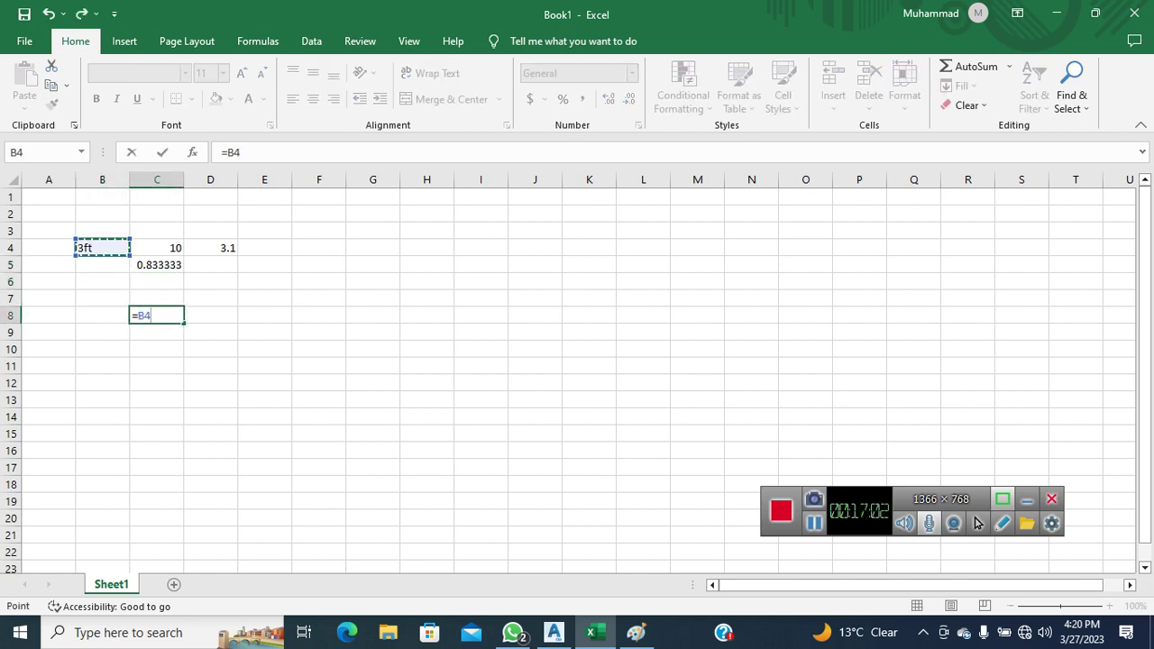
{"action": "key", "text": "BackSpace"}
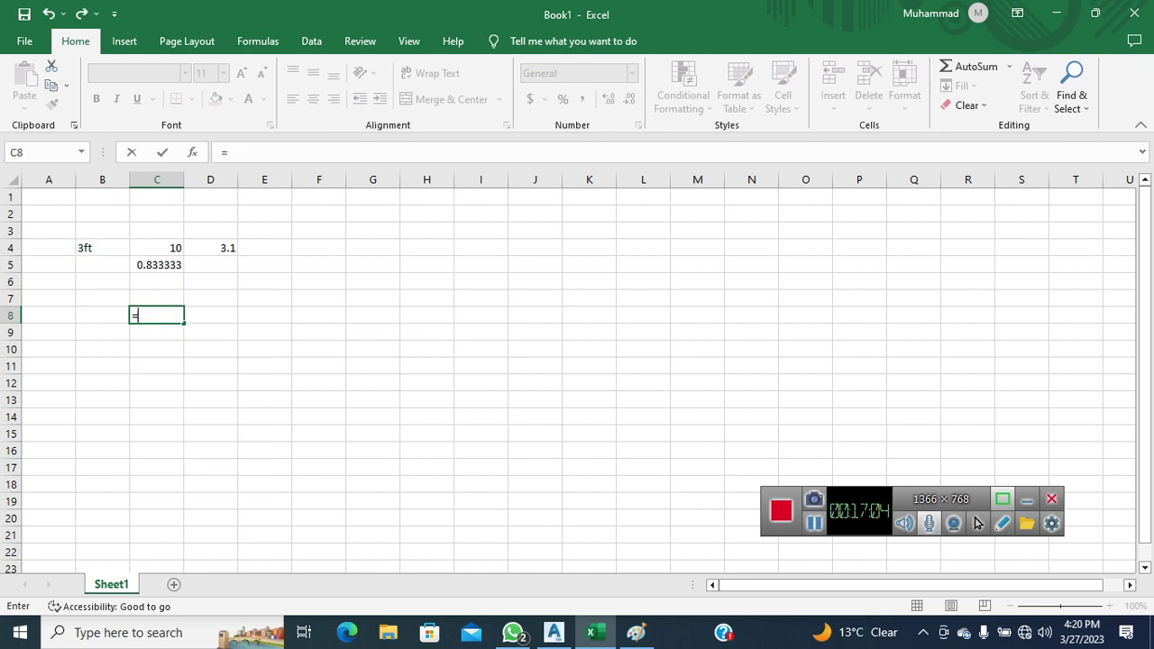
{"action": "type", "text": "3+"}
{"action": "key", "text": "Up"}
{"action": "key", "text": "Up"}
{"action": "key", "text": "Up"}
{"action": "key", "text": "Return"}
{"action": "key", "text": "Right"}
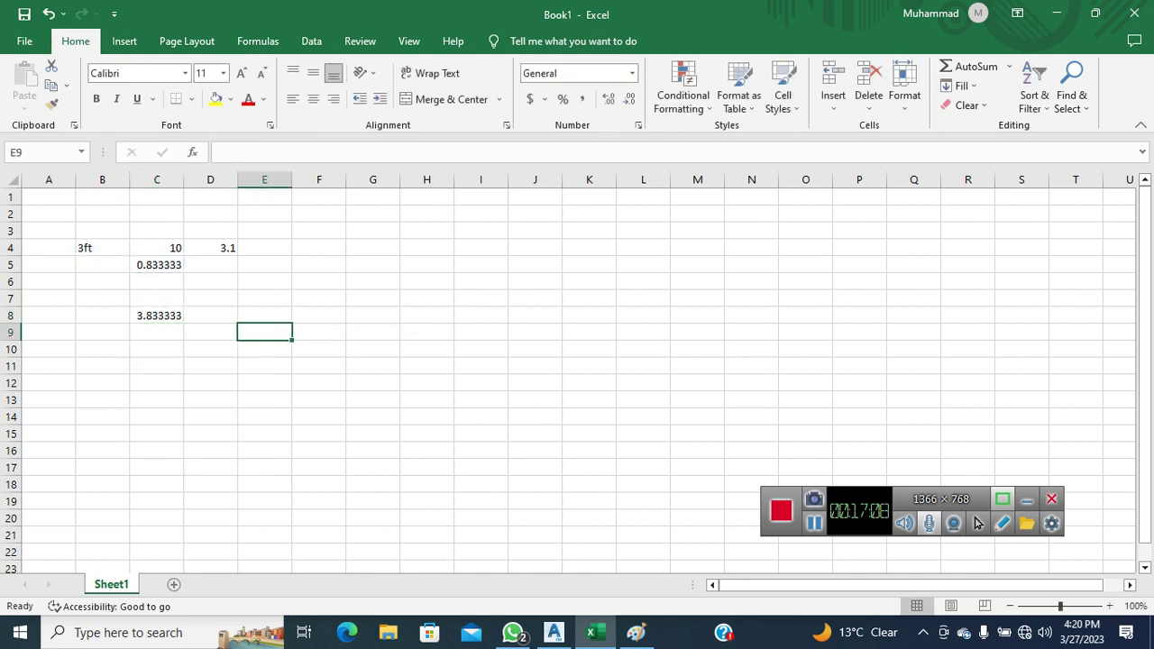
{"action": "key", "text": "Up"}
{"action": "key", "text": "Left"}
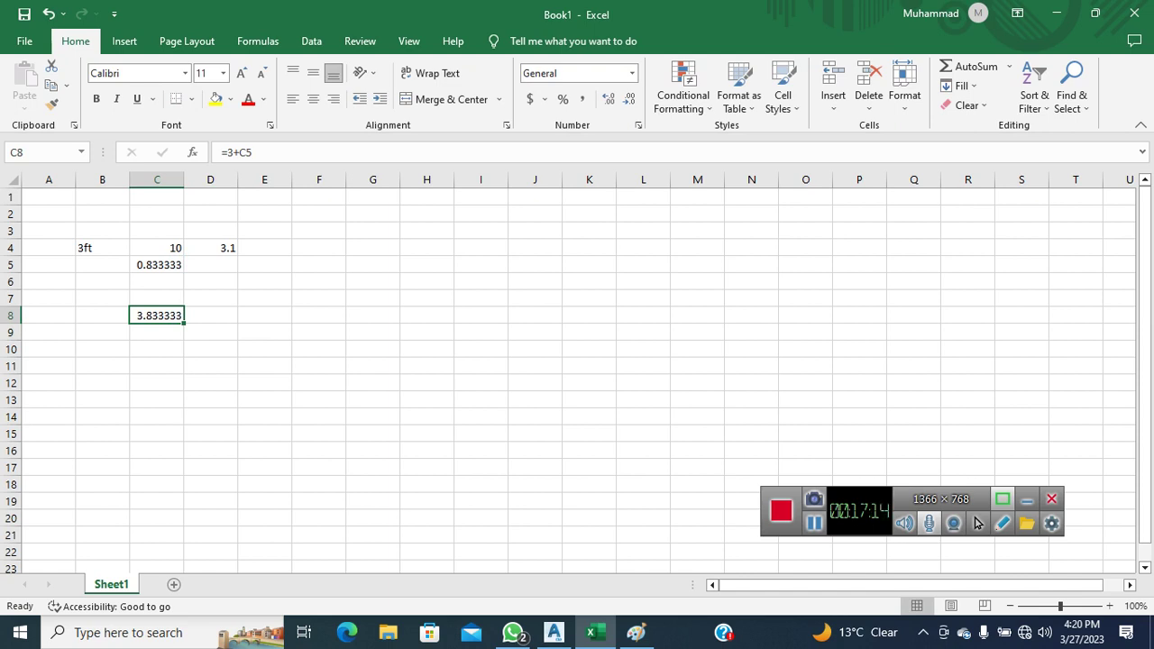
Enter .1 in cell F8 as the decimal part of the 3.1 value
{"action": "left_click", "coordinate": [210, 247]}
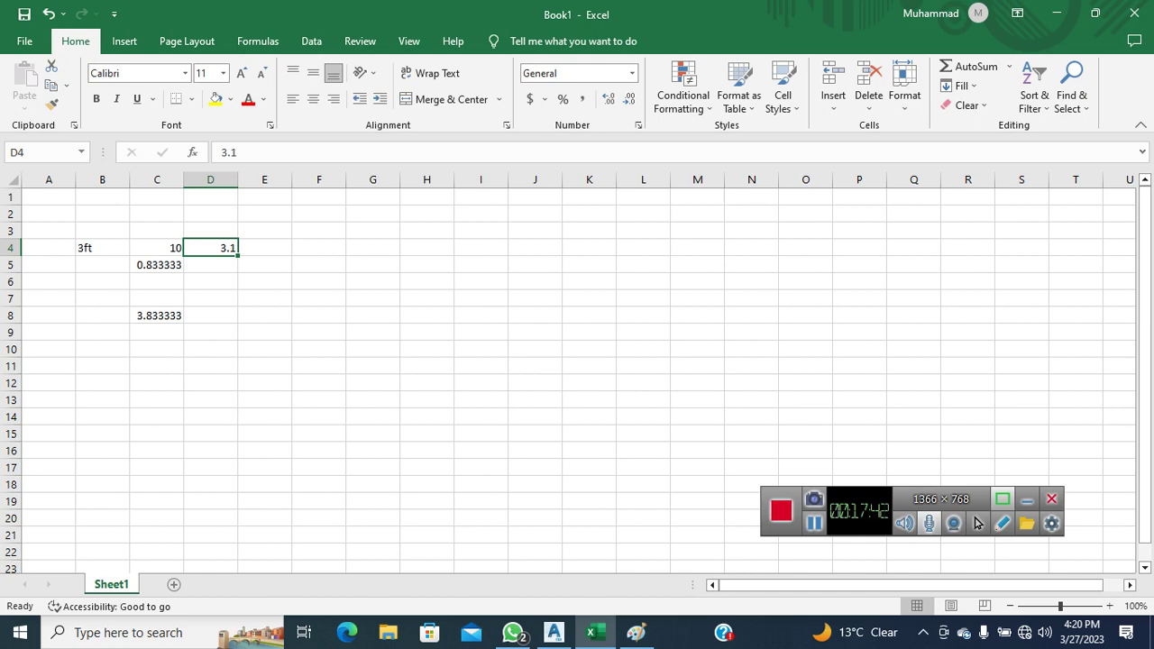
{"action": "left_click", "coordinate": [318, 332]}
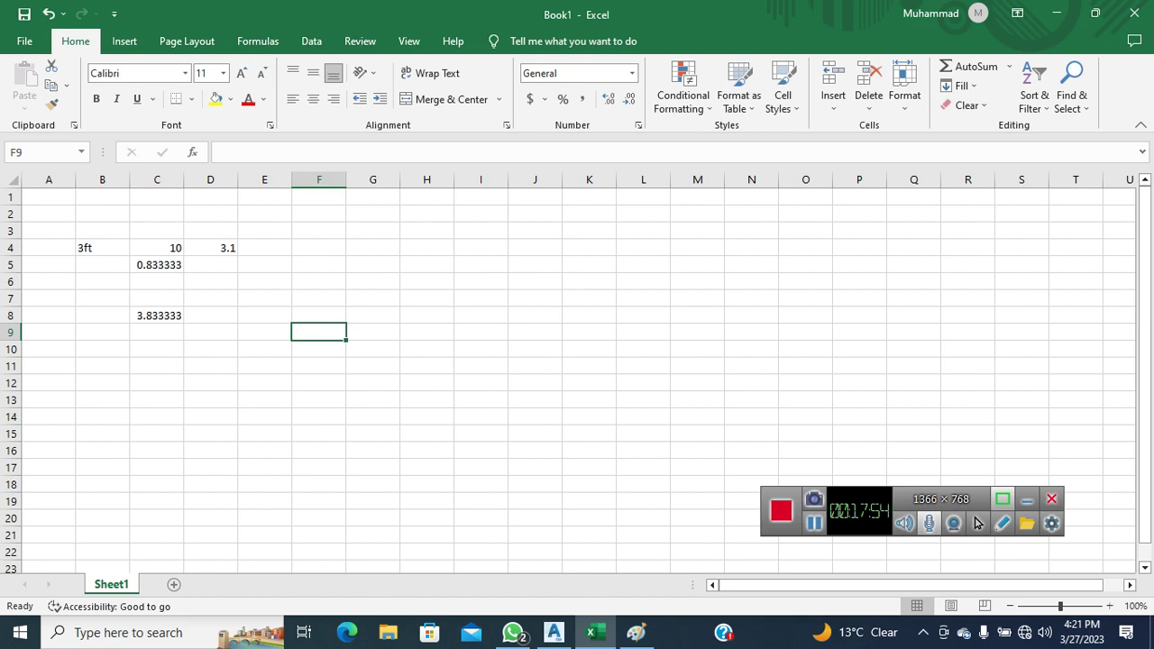
{"action": "key", "text": "Up"}
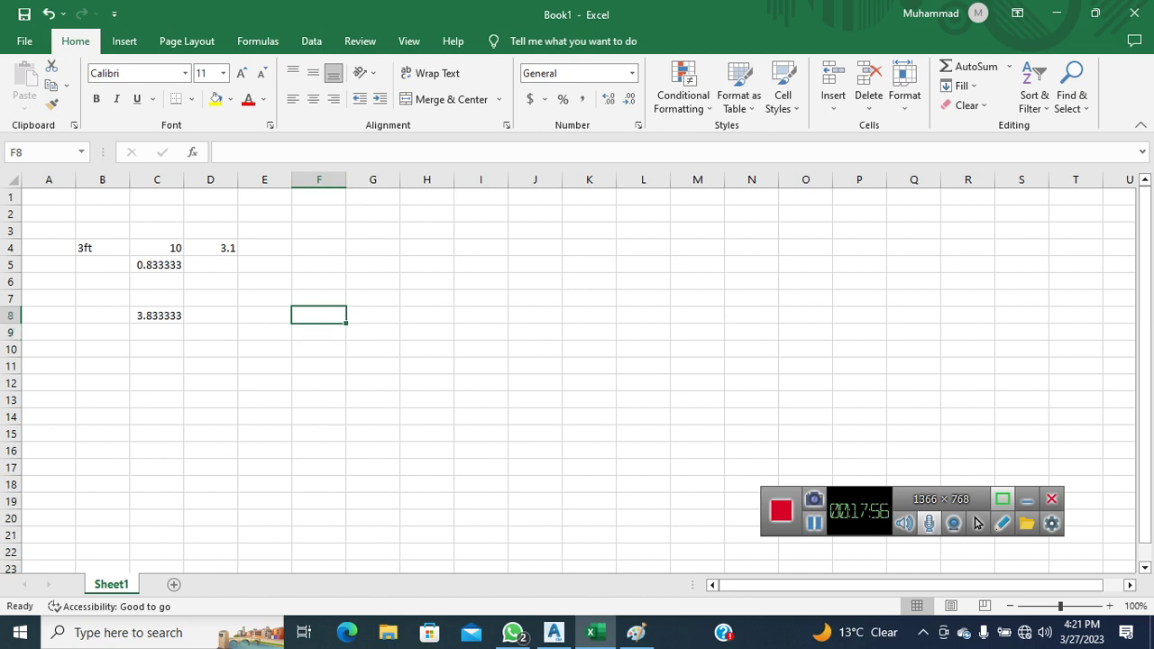
{"action": "type", "text": ".1"}
{"action": "left_click", "coordinate": [372, 365]}
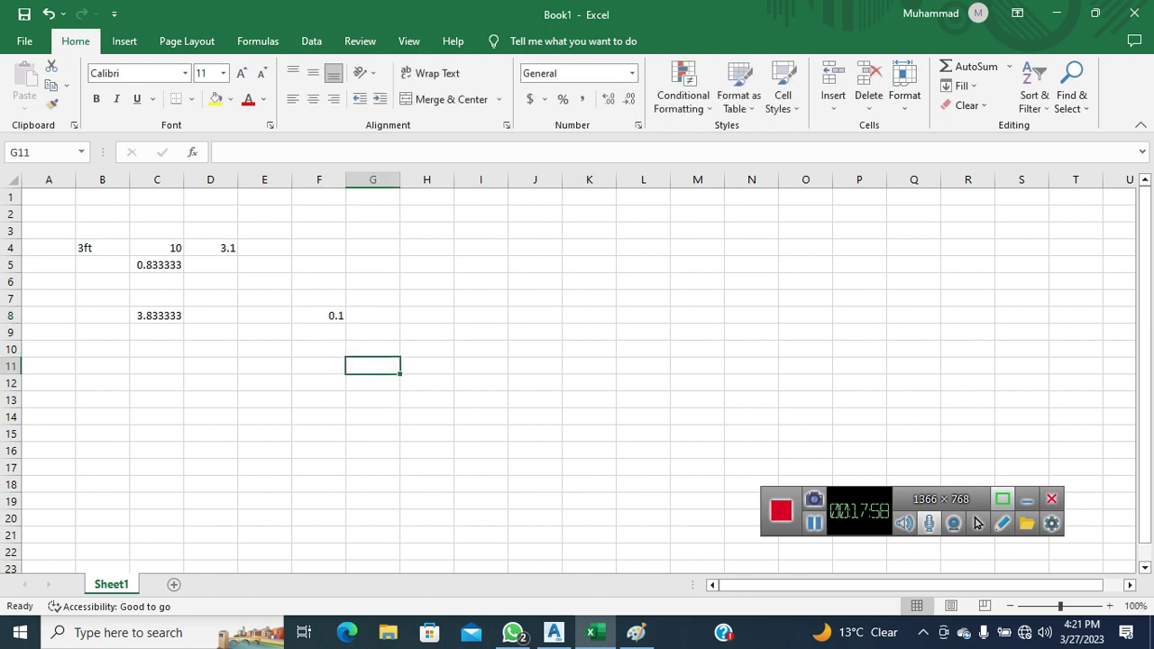
{"action": "left_click", "coordinate": [372, 315]}
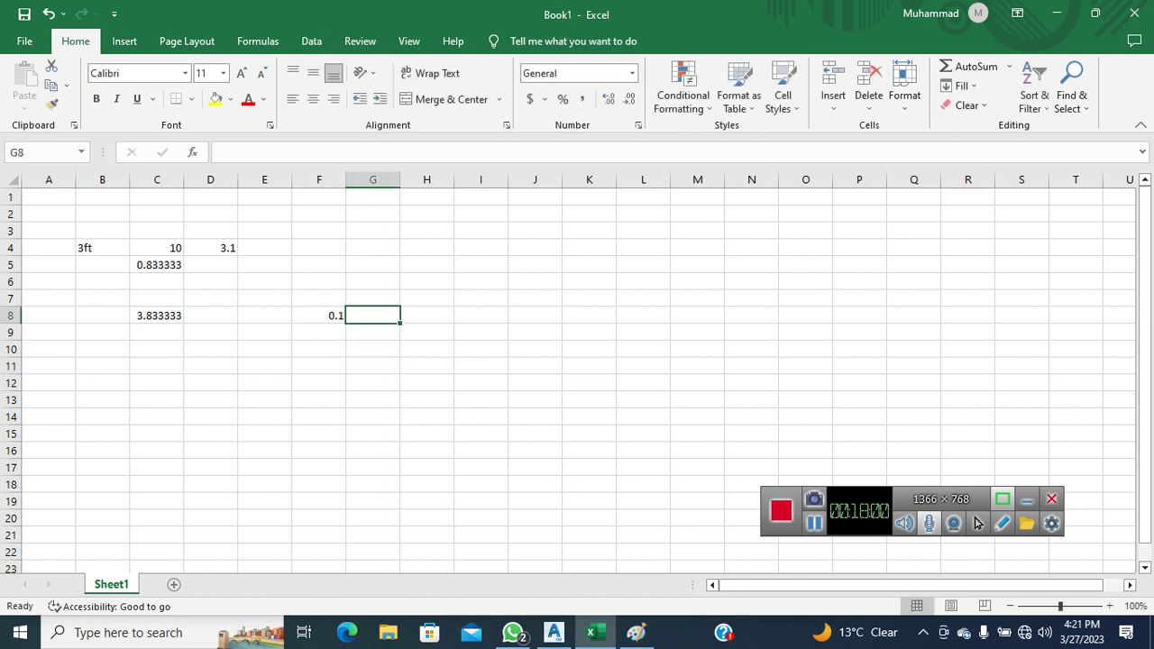
Convert the decimal feet in F8 to inches with the formula =F8*12 in G8
{"action": "type", "text": "="}
{"action": "key", "text": "Left"}
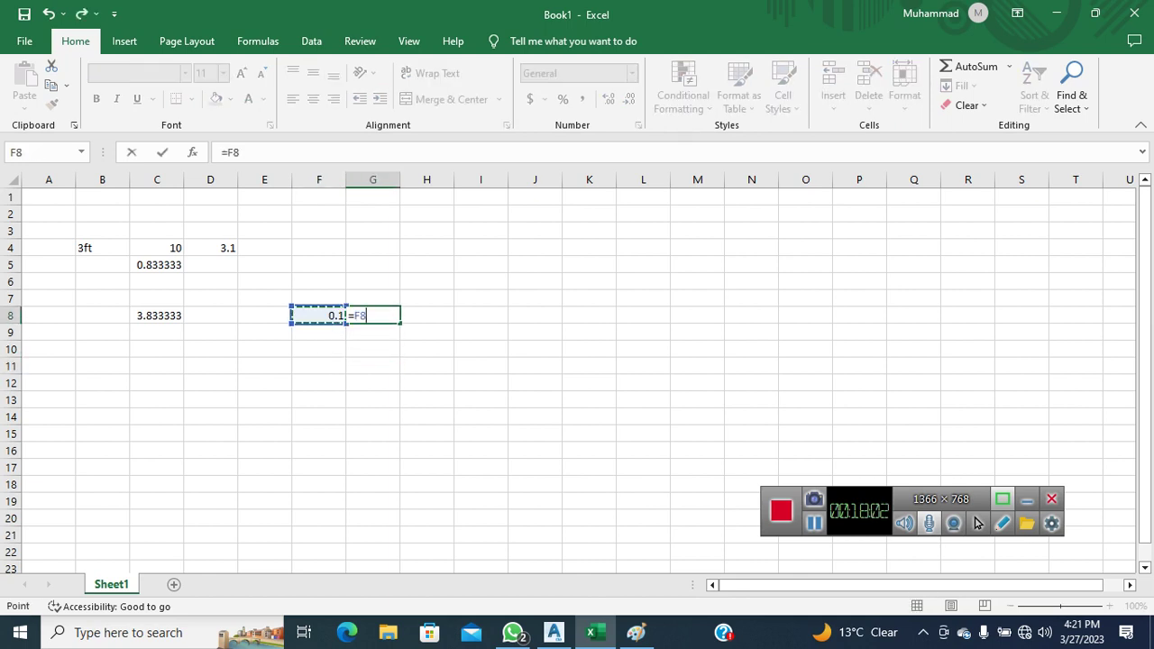
{"action": "type", "text": "*12"}
{"action": "key", "text": "Return"}
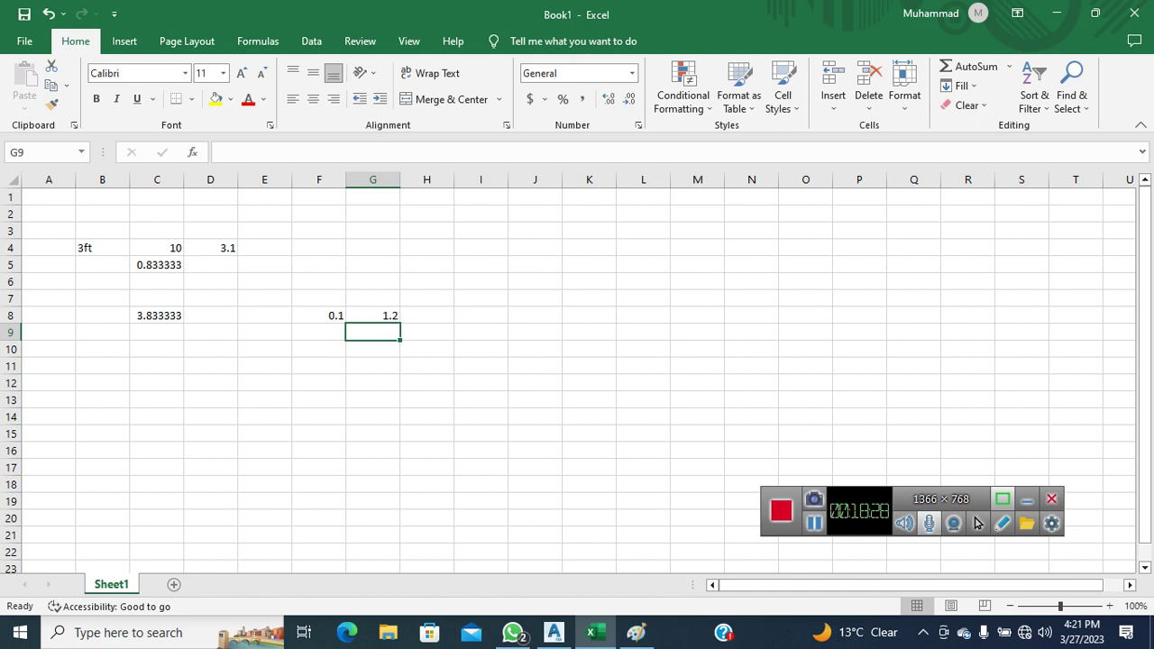
Switch from Excel to the Civil 3D drawing
{"action": "key", "text": "alt+Tab"}
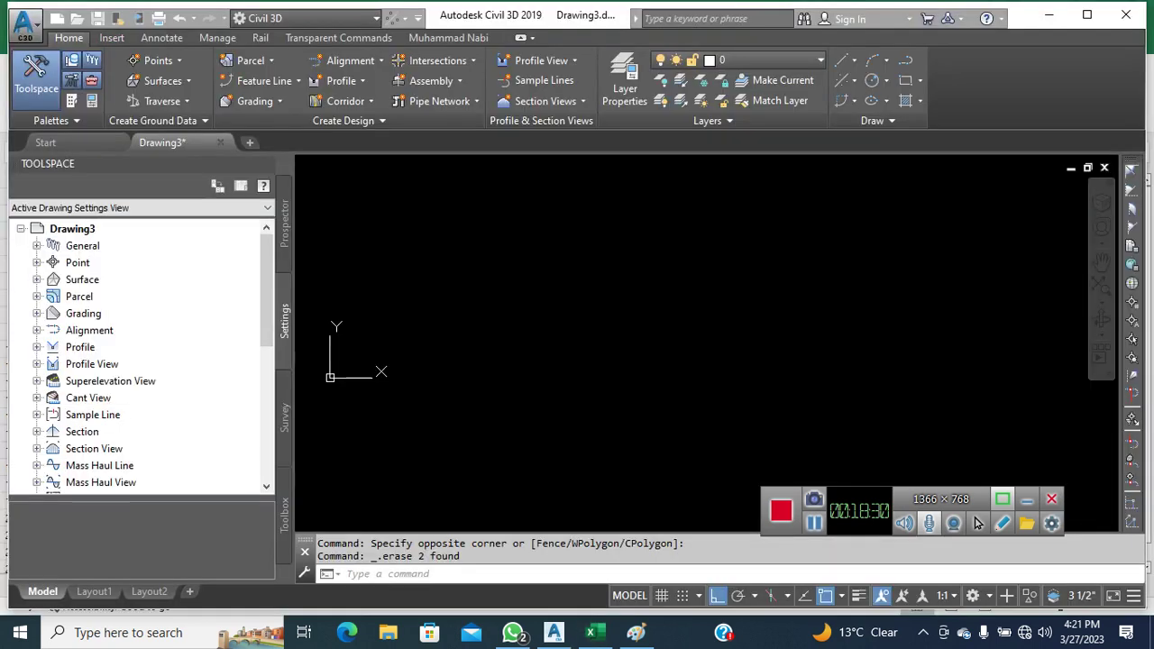
{"action": "left_click", "coordinate": [609, 346]}
{"action": "left_click", "coordinate": [556, 286]}
{"action": "middle_click_drag", "start_coordinate": [572, 325], "coordinate": [582, 381]}
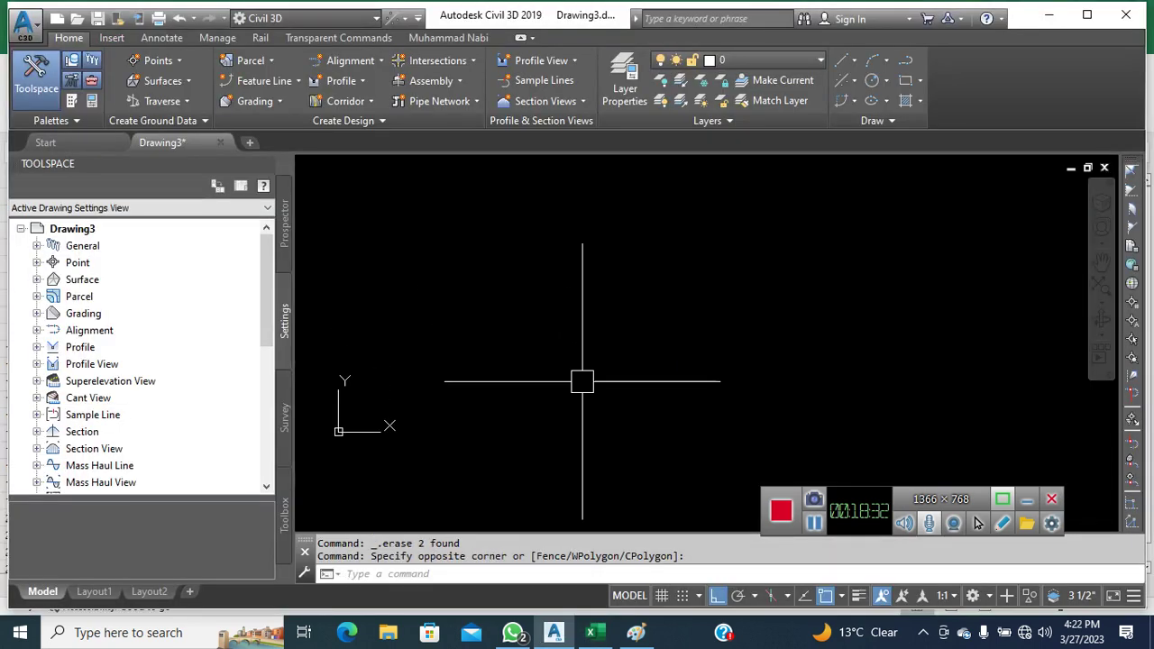
{"action": "left_click", "coordinate": [588, 352]}
{"action": "left_click", "coordinate": [571, 367]}
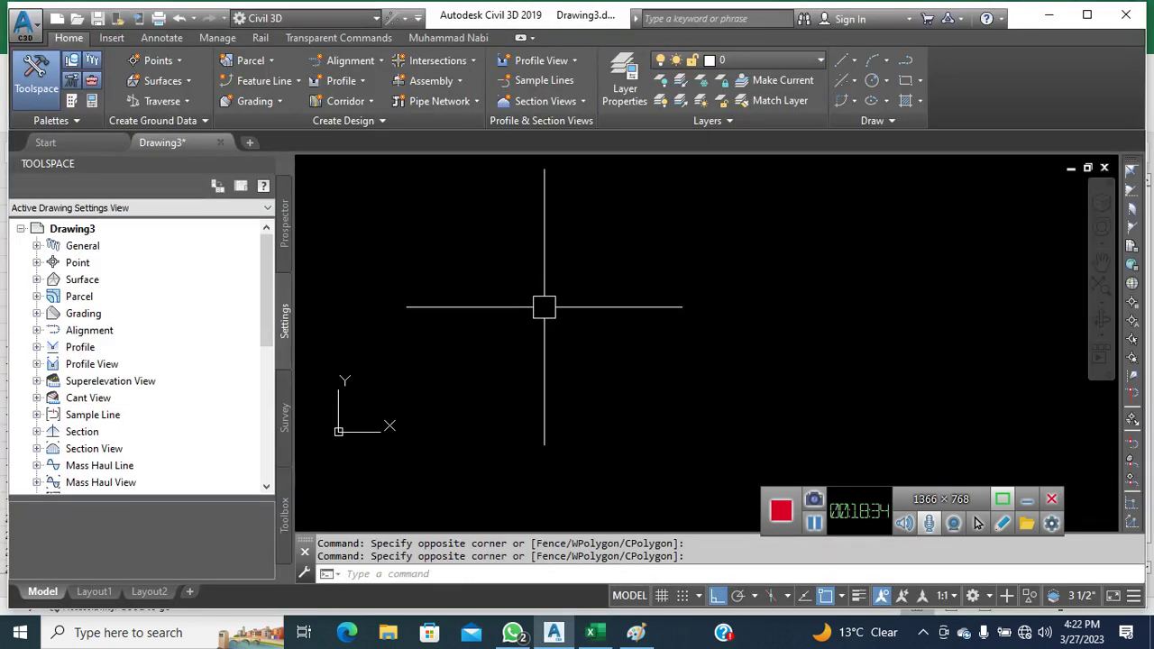
{"action": "type", "text": "l"}
{"action": "key", "text": "Escape"}
Review the length type, precision and insertion scale in the drawing units settings, leaving them as they are
{"action": "type", "text": "un"}
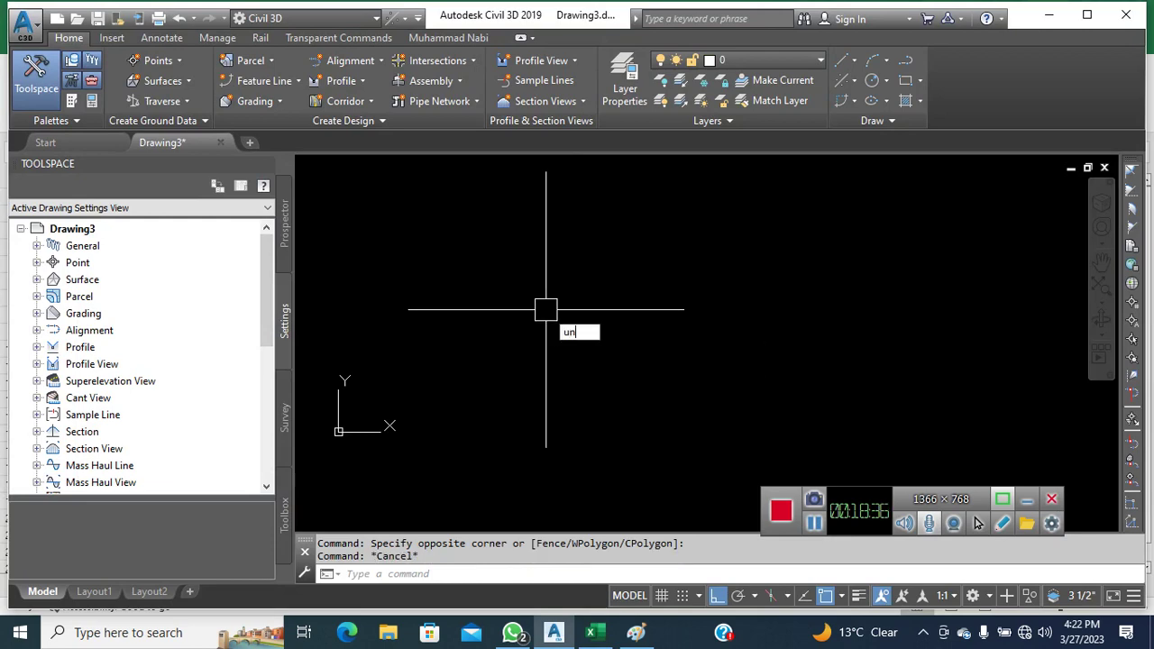
{"action": "key", "text": "Return"}
{"action": "key", "text": "Tab"}
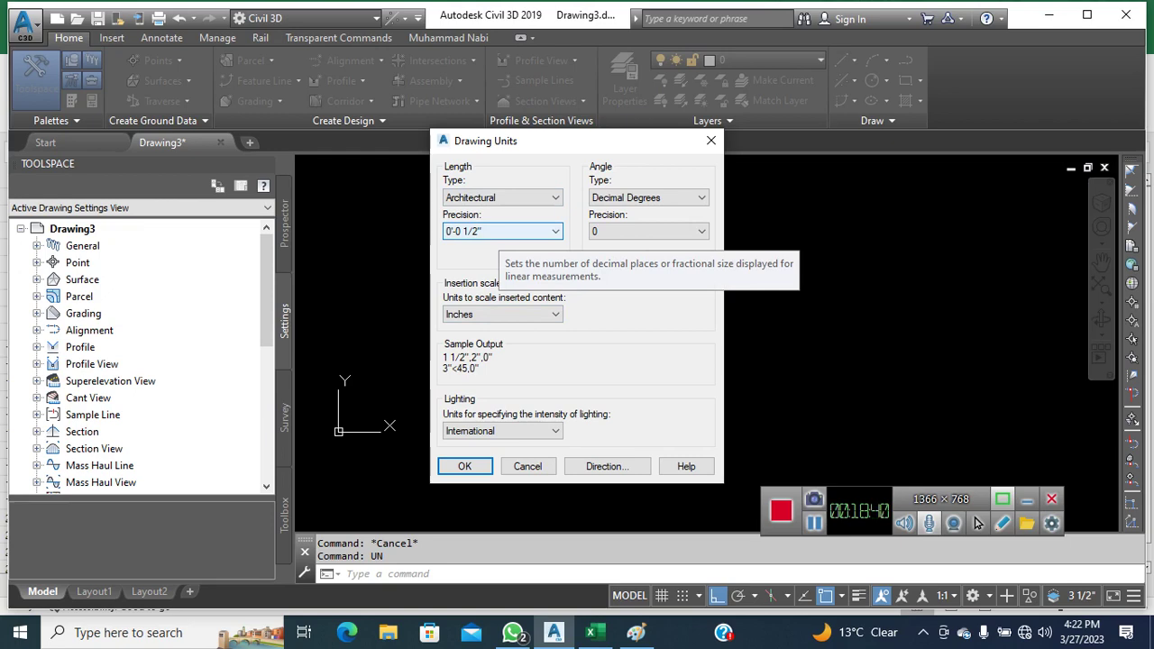
{"action": "key", "text": "Tab"}
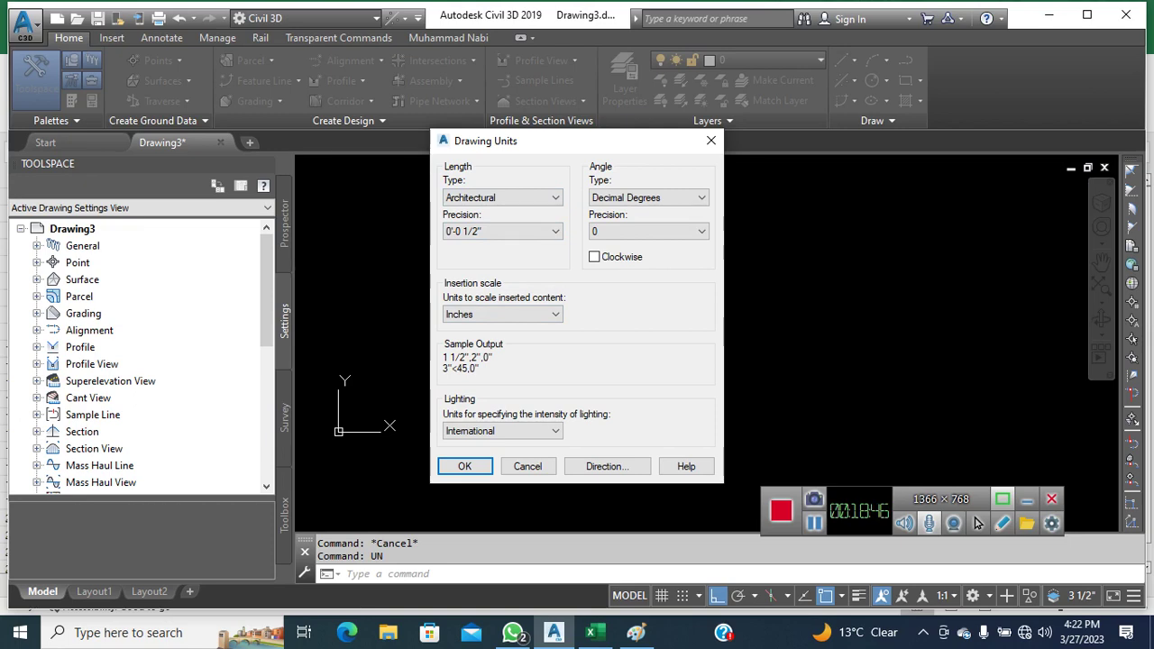
{"action": "key", "text": "Return"}
{"action": "left_click", "coordinate": [587, 342]}
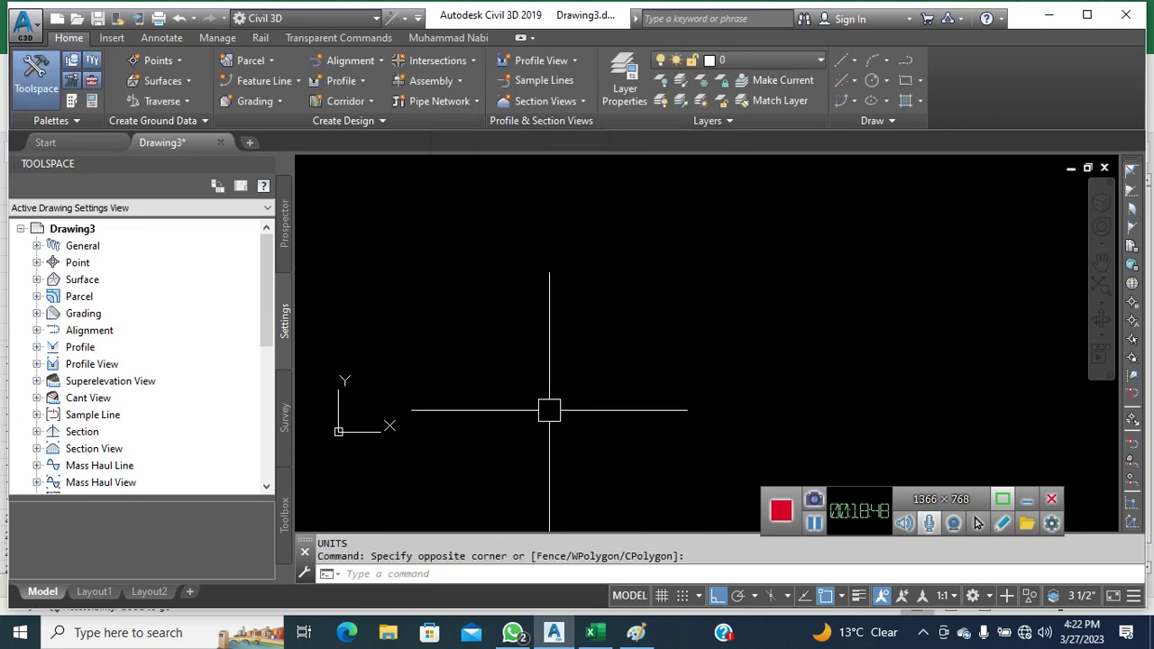
Draw a short horizontal line about 5" long in the empty model space
{"action": "key", "text": "Return"}
{"action": "left_click", "coordinate": [549, 364]}
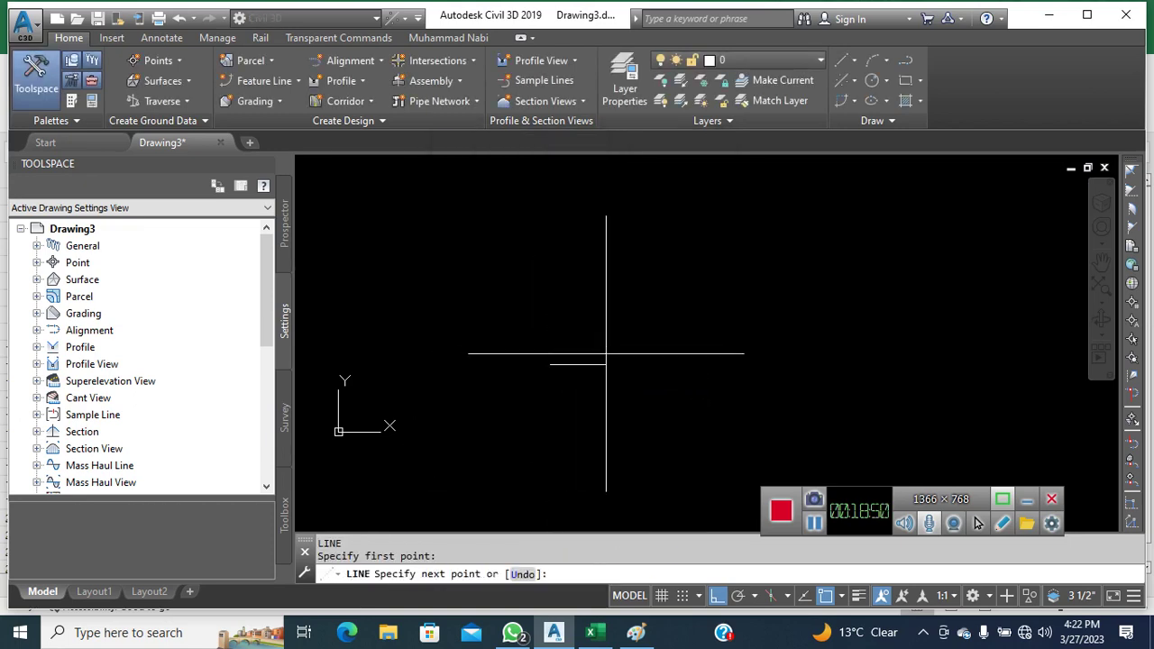
{"action": "left_click", "coordinate": [607, 359]}
{"action": "key", "text": "Escape"}
{"action": "scroll", "coordinate": [593, 369], "scroll_direction": "up", "scroll_amount": 3}
{"action": "middle_click_drag", "start_coordinate": [487, 340], "coordinate": [578, 322]}
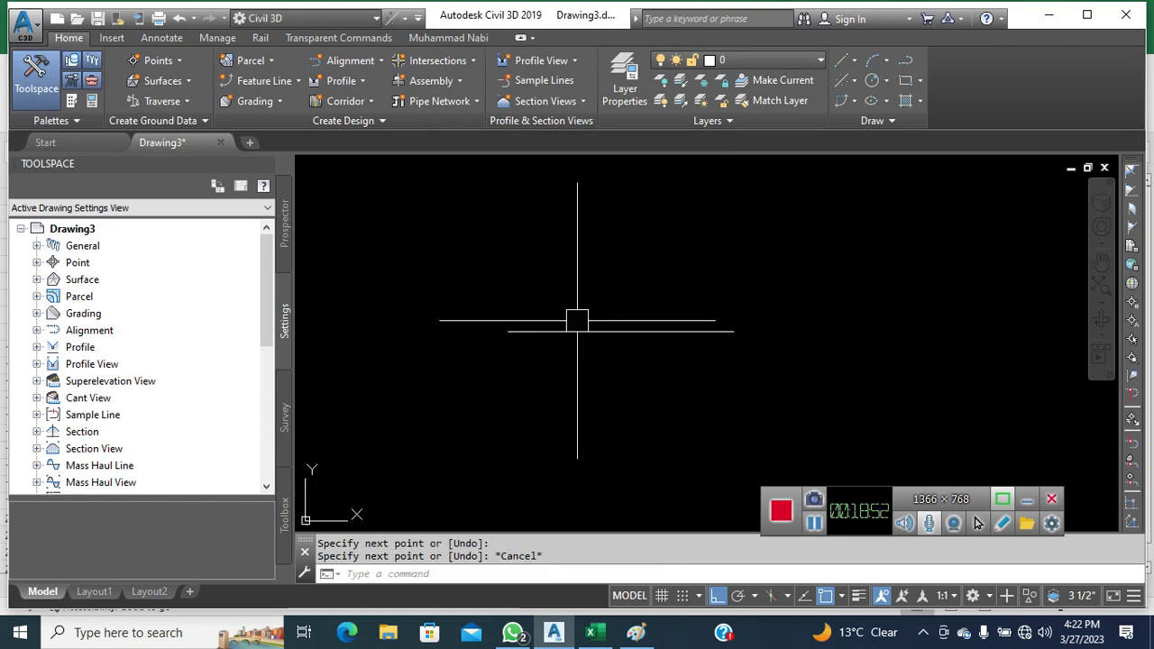
{"action": "left_click", "coordinate": [580, 328]}
{"action": "key", "text": "Escape"}
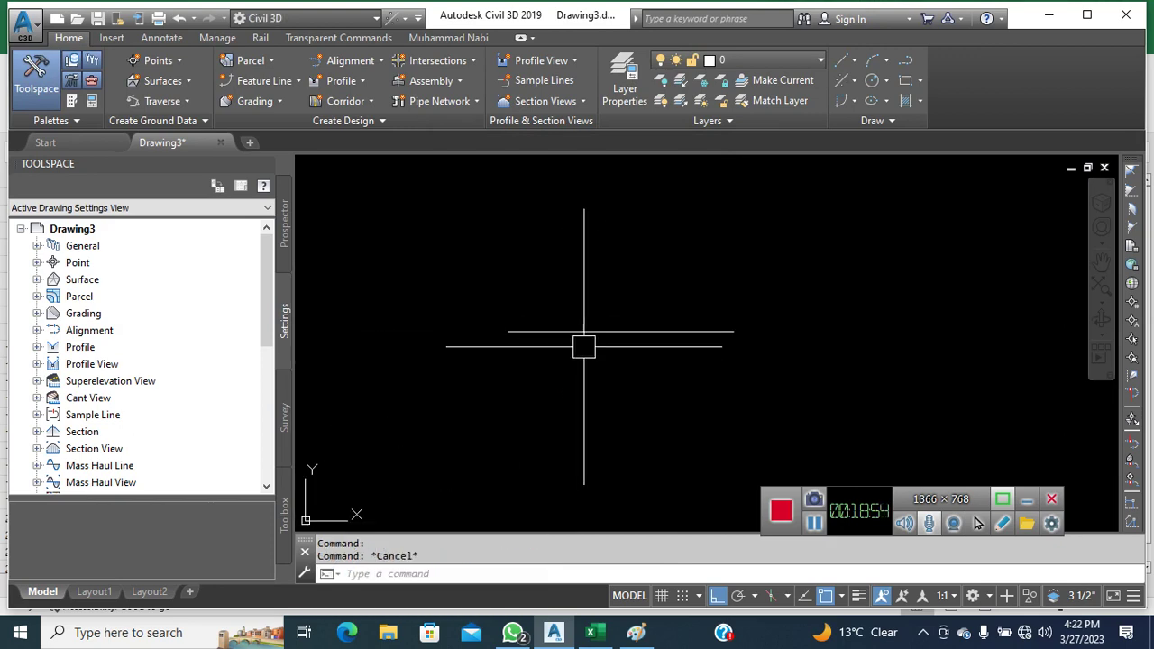
Set the Standard dimension style's primary units to Architectural format with a precision of 0'-0 1/2"
{"action": "type", "text": "d"}
{"action": "key", "text": "Return"}
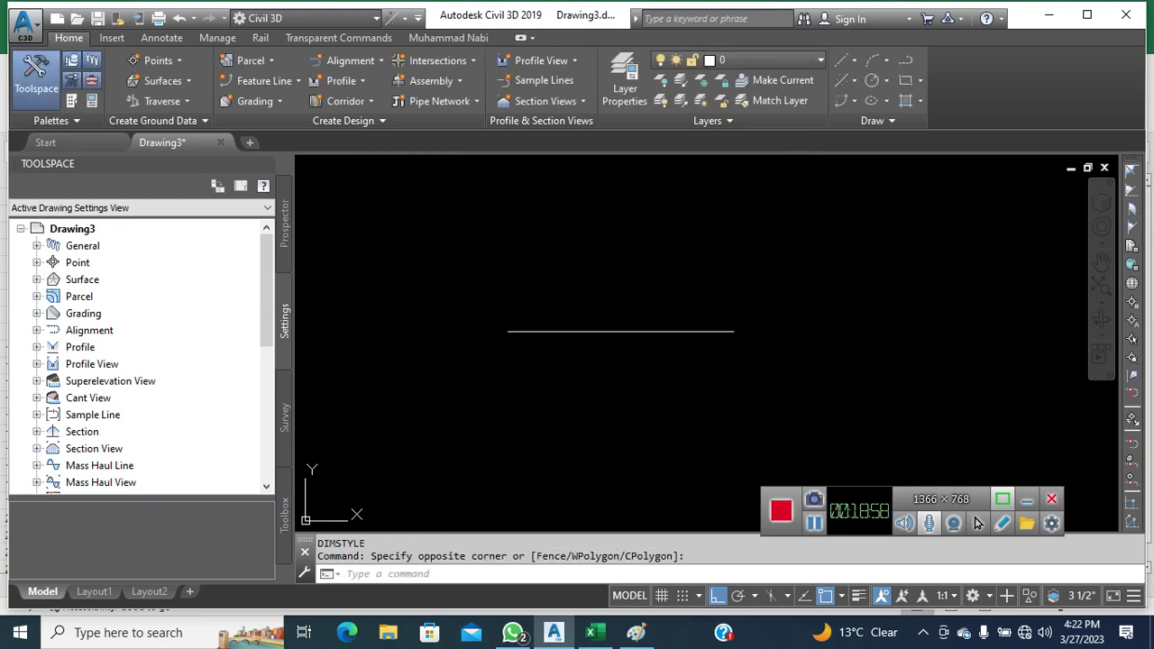
{"action": "left_click", "coordinate": [753, 278]}
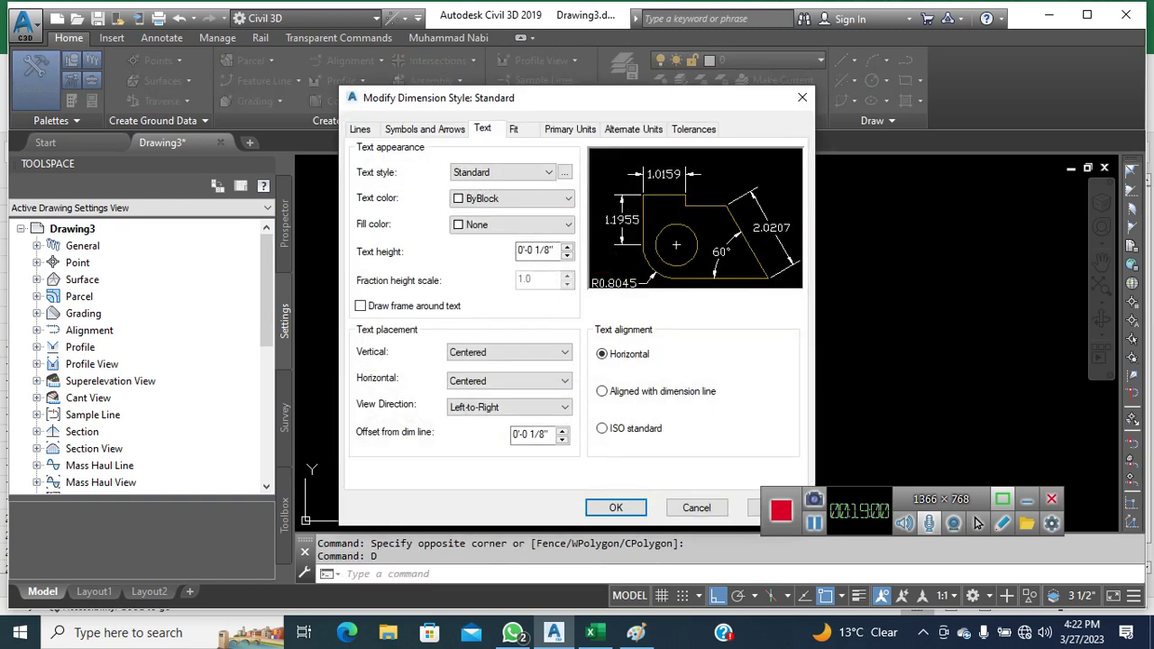
{"action": "left_click", "coordinate": [569, 129]}
{"action": "left_click", "coordinate": [511, 164]}
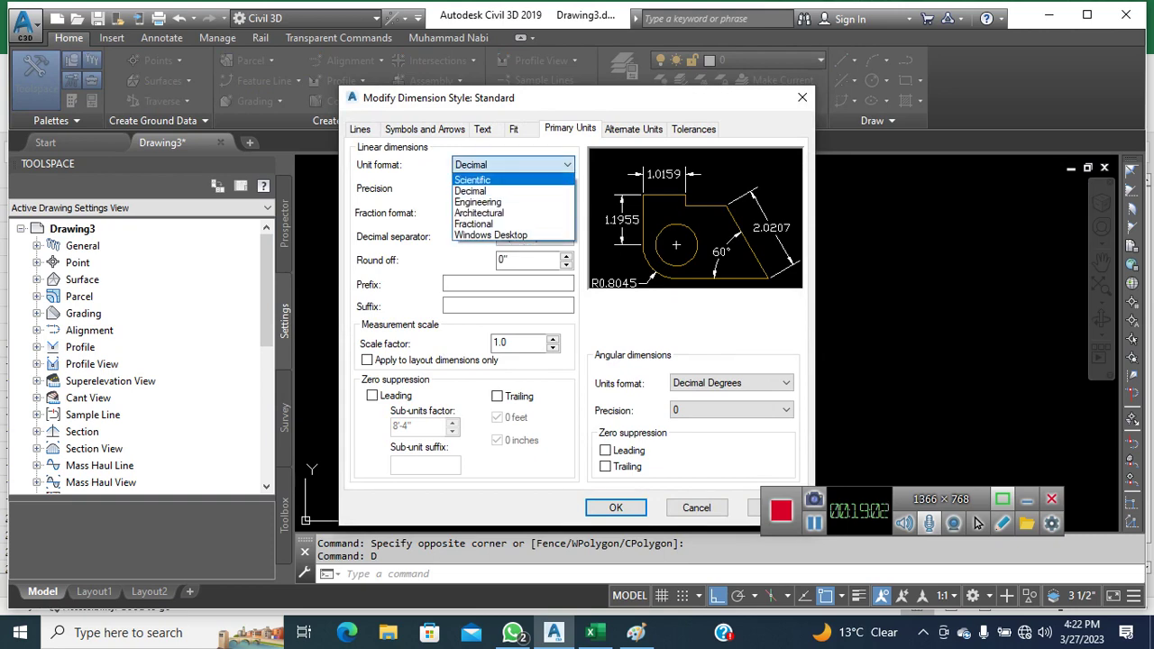
{"action": "key", "text": "Down"}
{"action": "key", "text": "Return"}
{"action": "key", "text": "Tab"}
{"action": "key", "text": "alt+Down"}
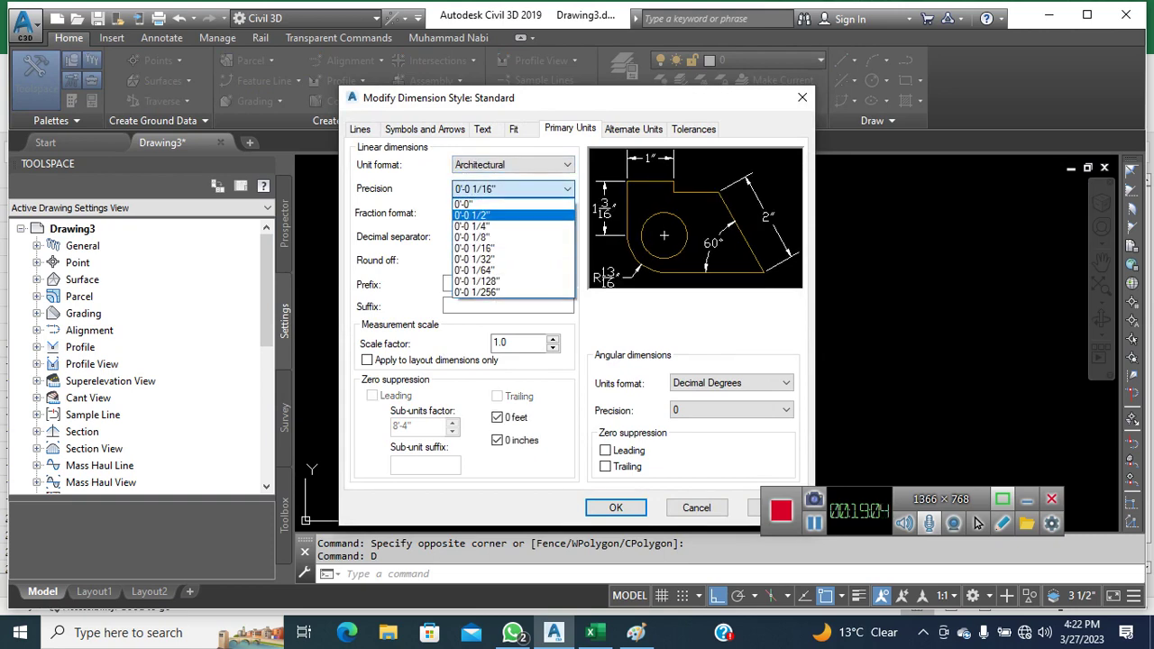
{"action": "key", "text": "Up"}
{"action": "key", "text": "Up"}
{"action": "key", "text": "Up"}
{"action": "key", "text": "Return"}
{"action": "key", "text": "Tab"}
Set the Standard dimension style's text height to 9" and align its text with the dimension line
{"action": "left_click", "coordinate": [483, 128]}
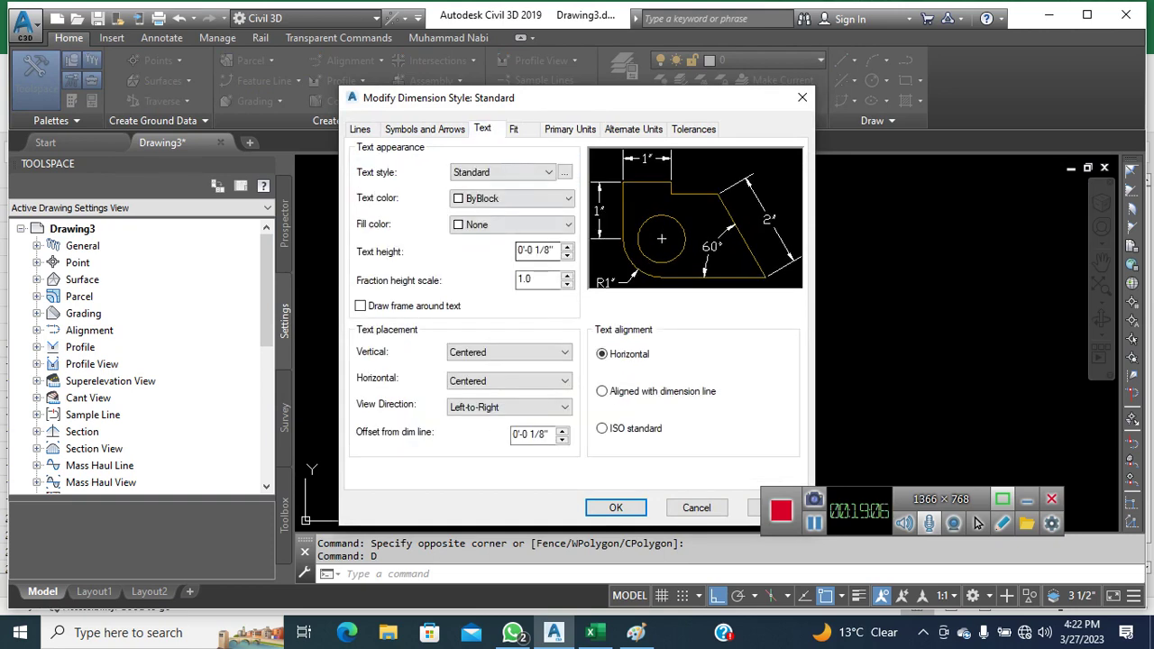
{"action": "double_click", "coordinate": [537, 279]}
{"action": "key", "text": "shift+Tab"}
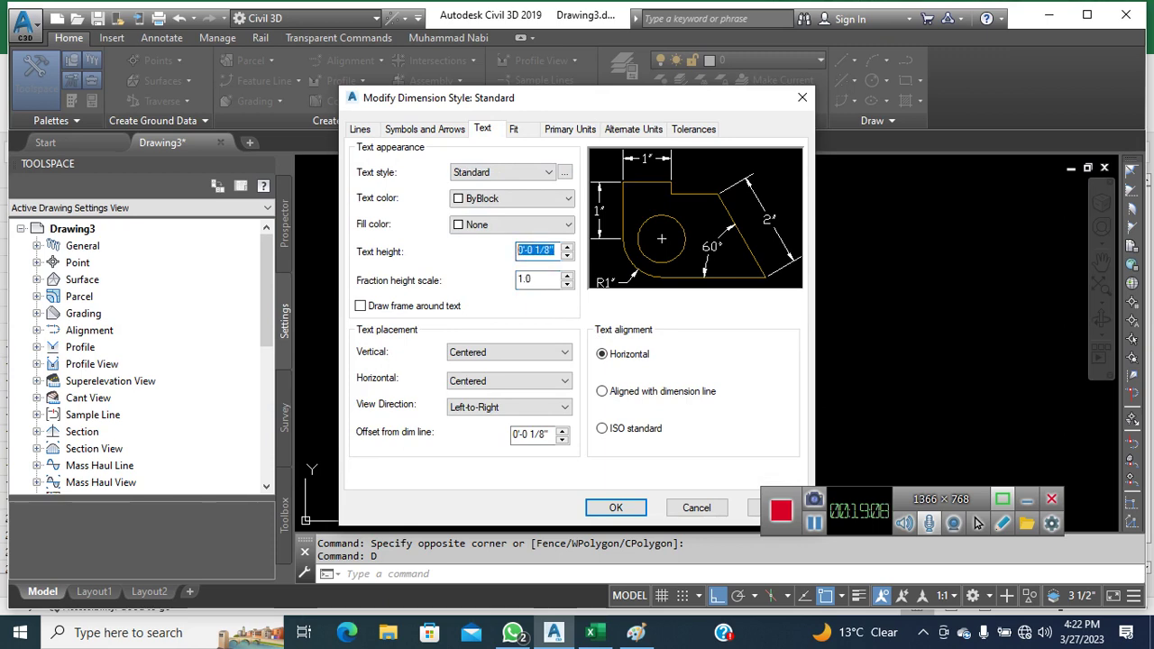
{"action": "type", "text": "9\""}
{"action": "left_click", "coordinate": [602, 391]}
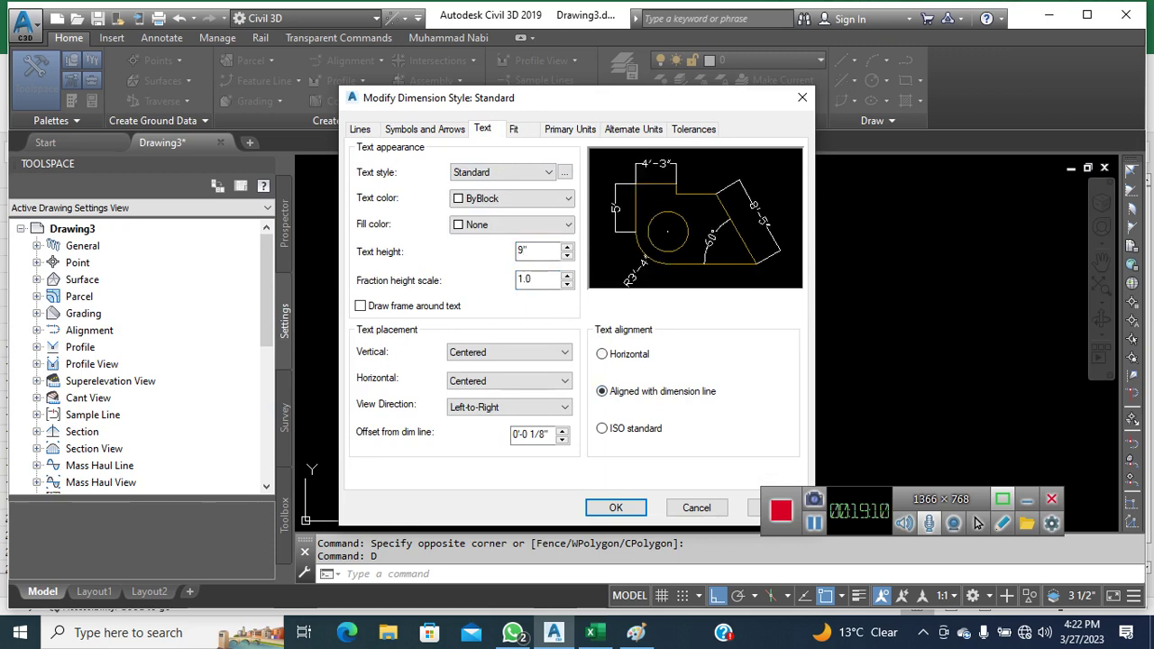
{"action": "left_click", "coordinate": [615, 507]}
{"action": "key", "text": "Escape"}
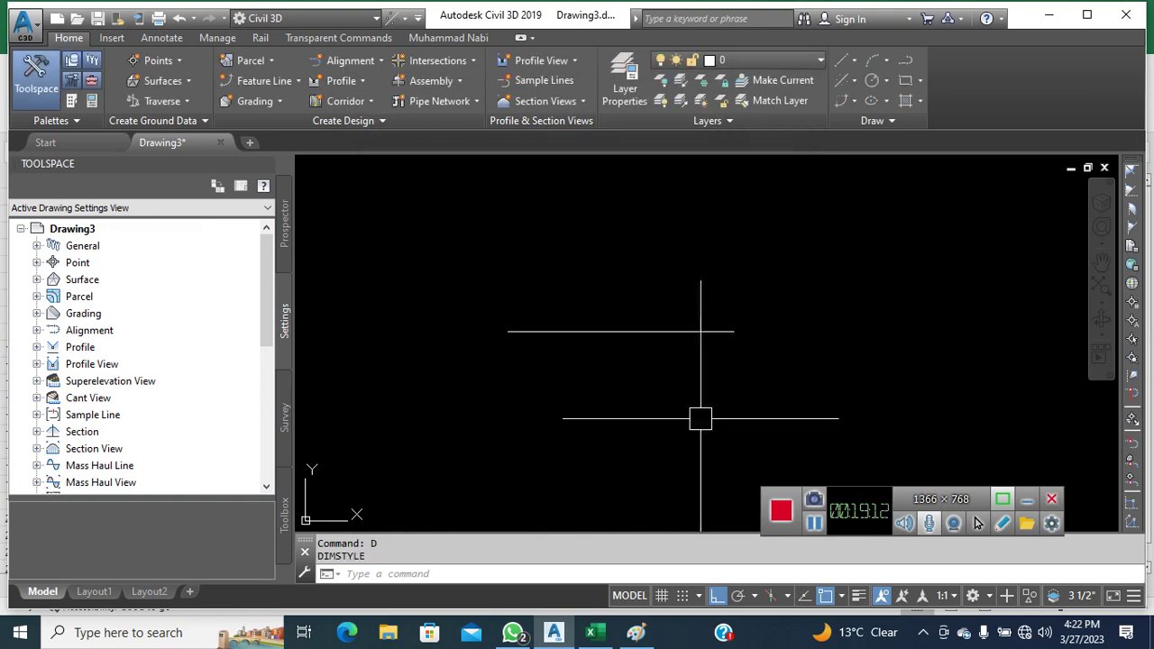
Add an aligned dimension between the two ends of the short horizontal line
{"action": "type", "text": "dal"}
{"action": "key", "text": "Return"}
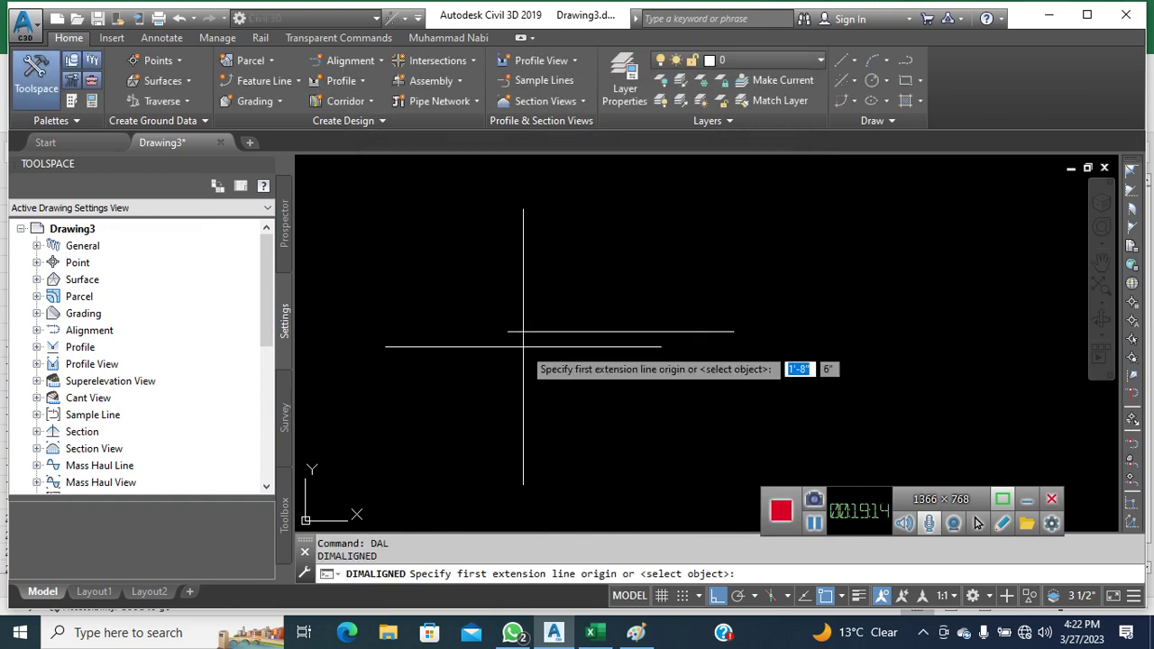
{"action": "left_click", "coordinate": [507, 330]}
{"action": "left_click", "coordinate": [733, 329]}
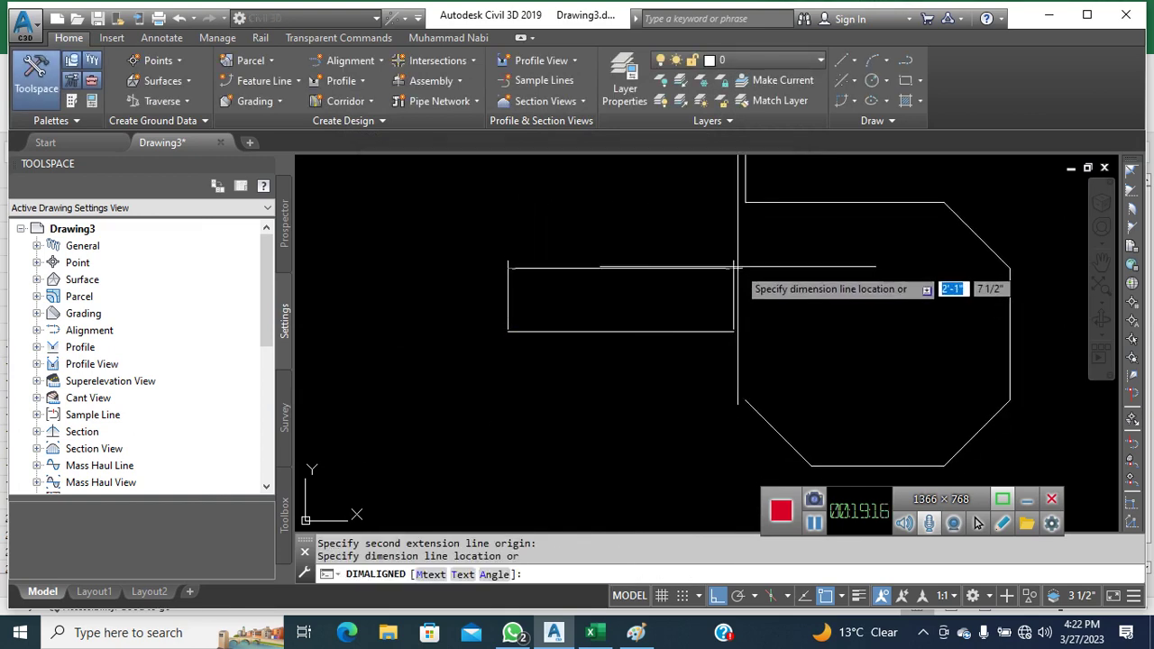
{"action": "left_click", "coordinate": [756, 242]}
Delete the aligned dimension on the short horizontal line
{"action": "scroll", "coordinate": [689, 314], "scroll_direction": "down", "scroll_amount": 6}
{"action": "left_click", "coordinate": [690, 313]}
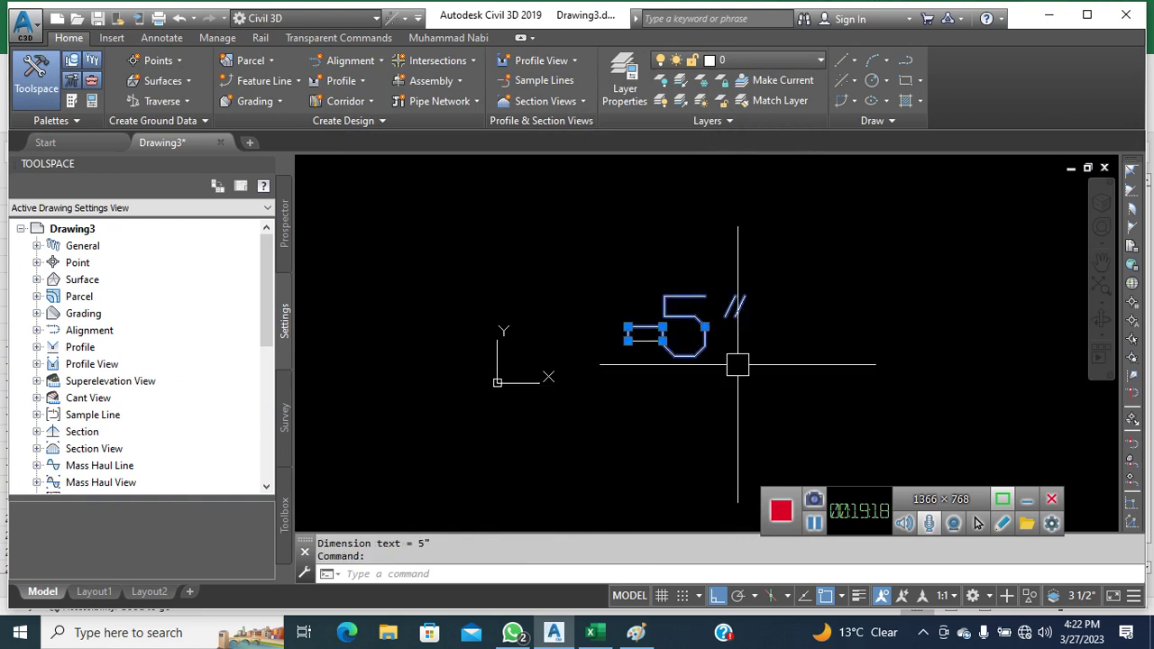
{"action": "key", "text": "Delete"}
Draw a longer horizontal line, about 4'-7 1/2" long, above the short line
{"action": "type", "text": "l"}
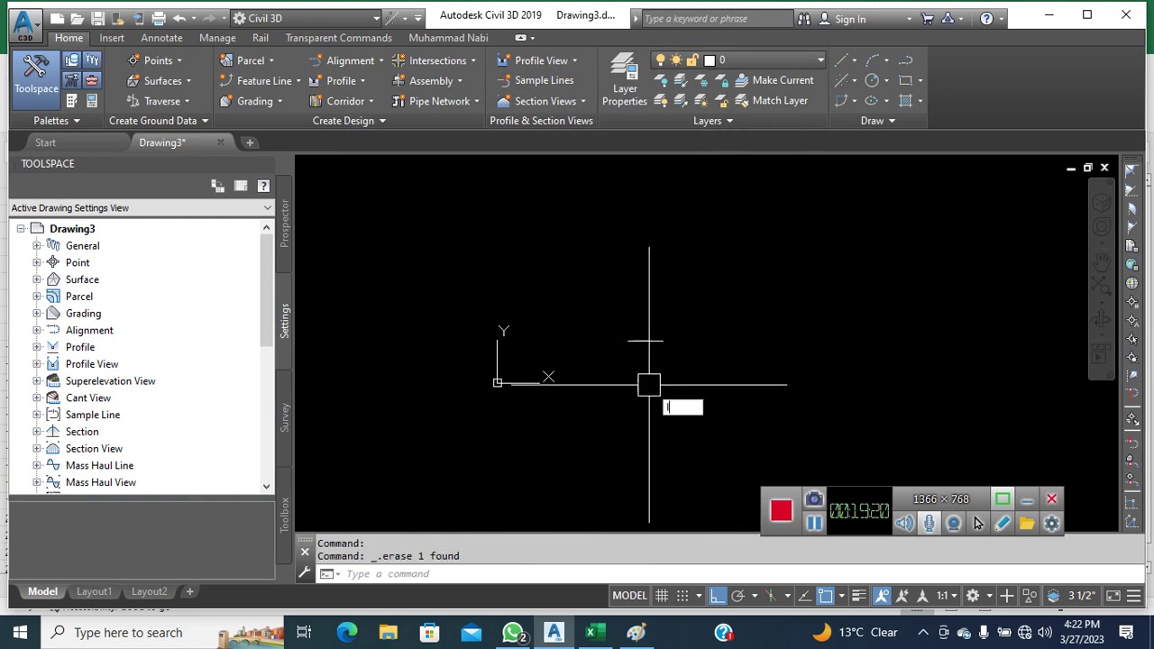
{"action": "key", "text": "Return"}
{"action": "left_click", "coordinate": [573, 271]}
{"action": "left_click", "coordinate": [946, 270]}
{"action": "key", "text": "Escape"}
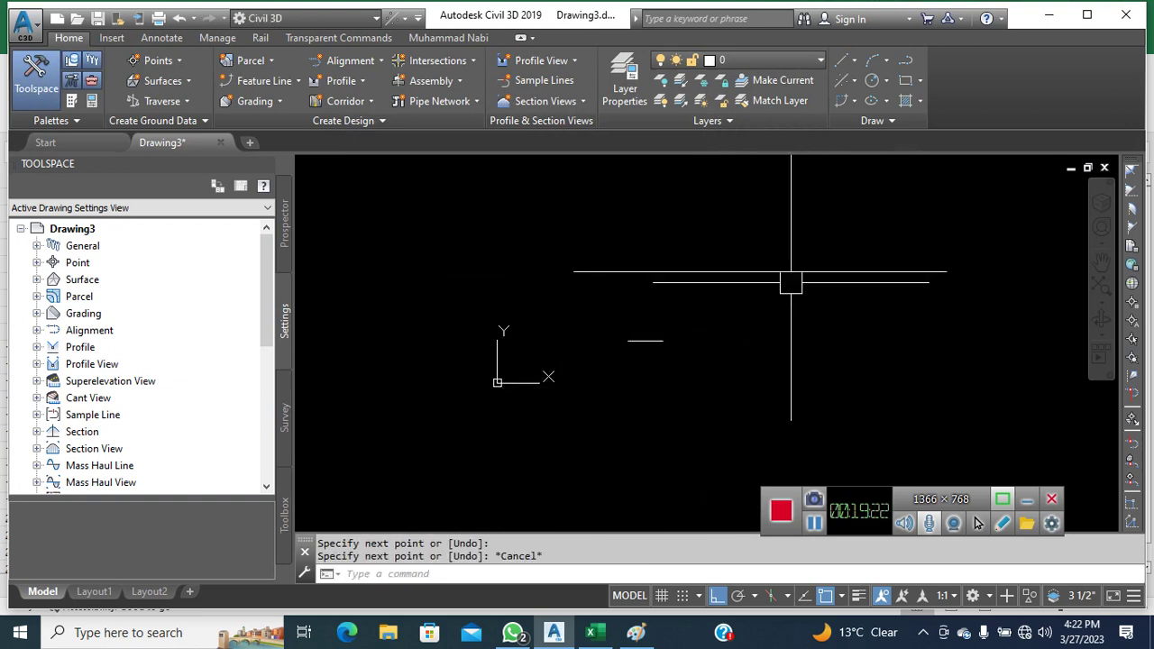
Add an aligned dimension to the longer horizontal line, placing it above the line
{"action": "middle_click_drag", "start_coordinate": [785, 265], "coordinate": [722, 298]}
{"action": "type", "text": "dal"}
{"action": "key", "text": "Return"}
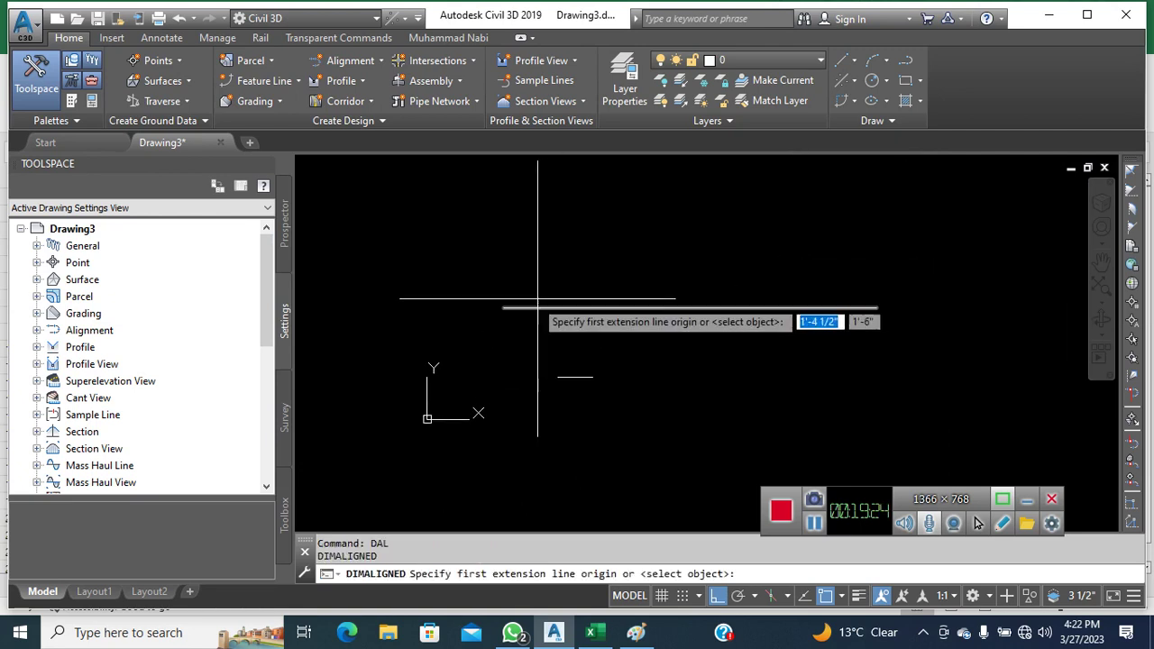
{"action": "left_click", "coordinate": [502, 308]}
{"action": "left_click", "coordinate": [875, 308]}
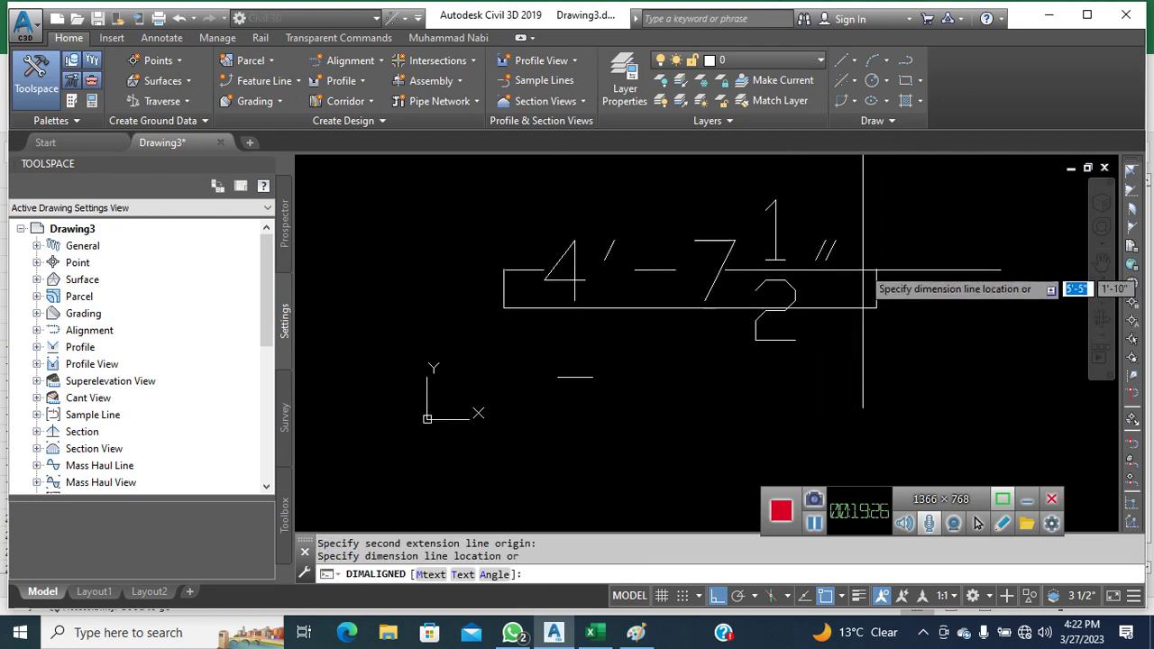
{"action": "left_click", "coordinate": [784, 216]}
Set the linear precision of the Standard dimension style's primary units to 0'-0 1/4"
{"action": "middle_click_drag", "start_coordinate": [799, 369], "coordinate": [762, 397]}
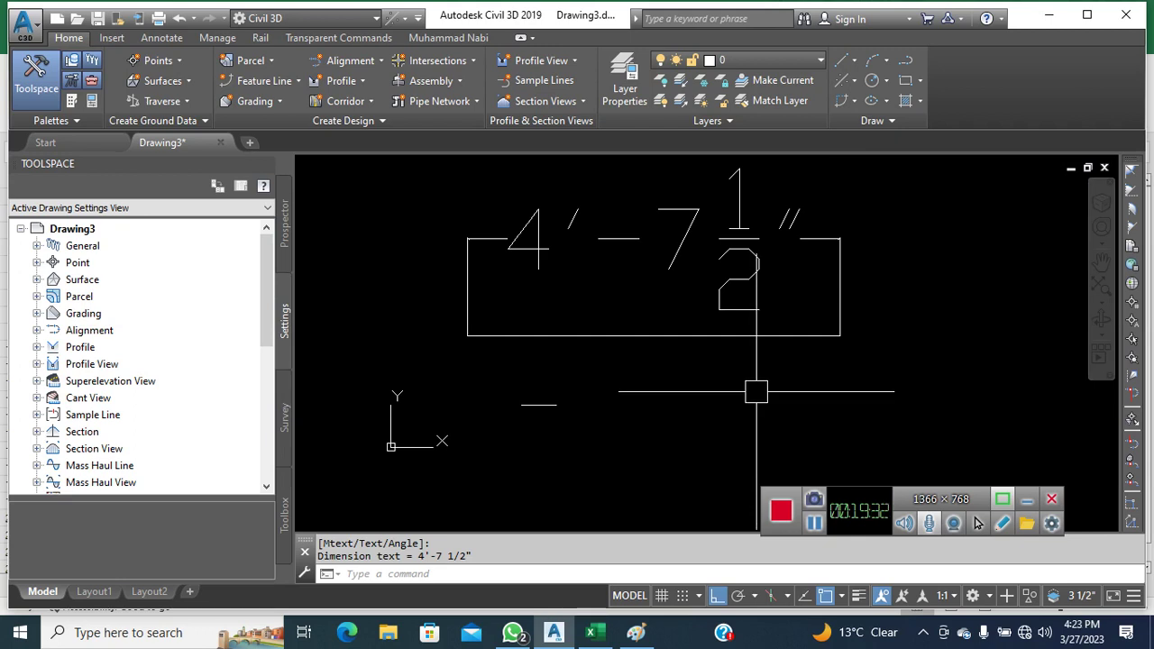
{"action": "middle_click_drag", "start_coordinate": [747, 381], "coordinate": [724, 401]}
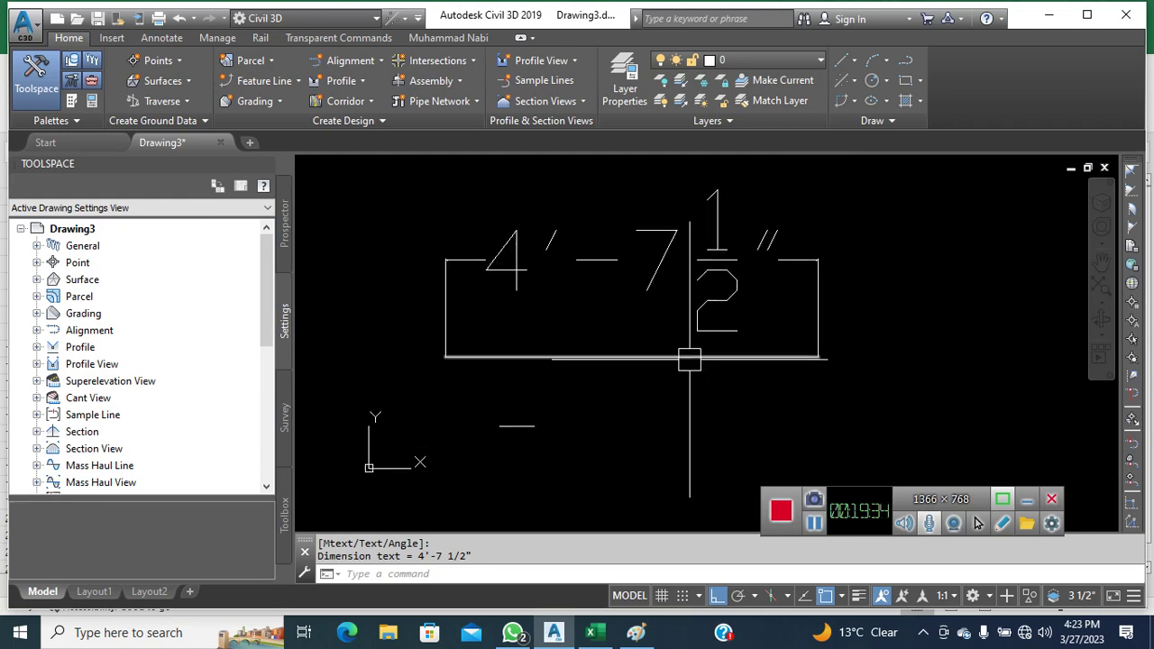
{"action": "type", "text": "d"}
{"action": "key", "text": "Return"}
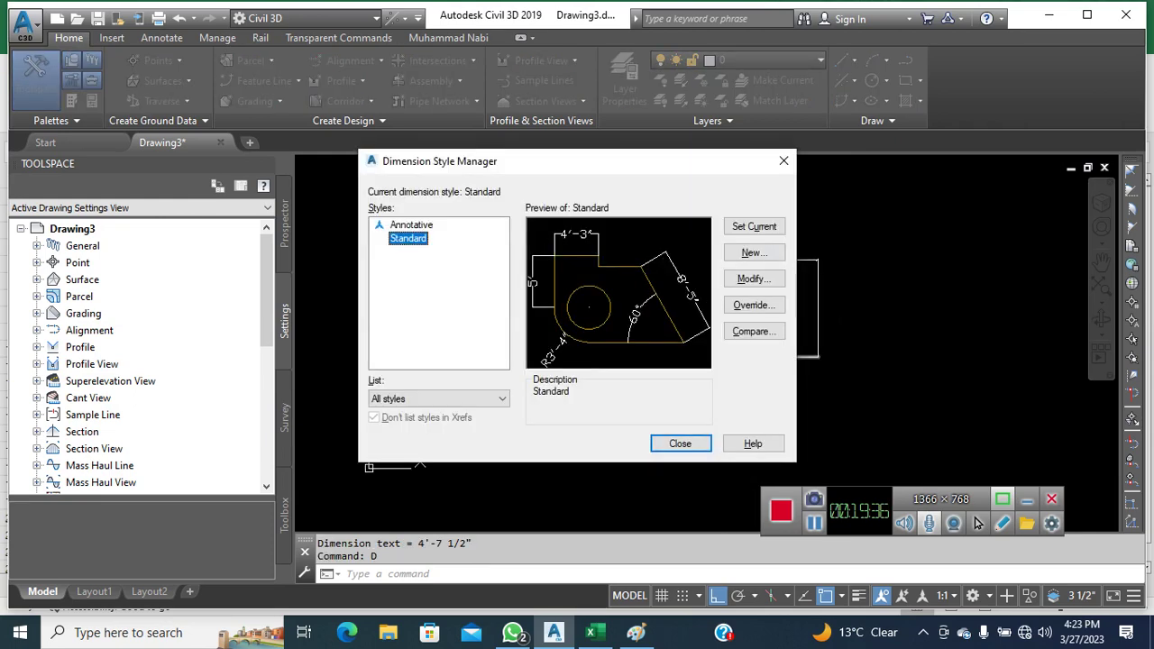
{"action": "left_click", "coordinate": [754, 278]}
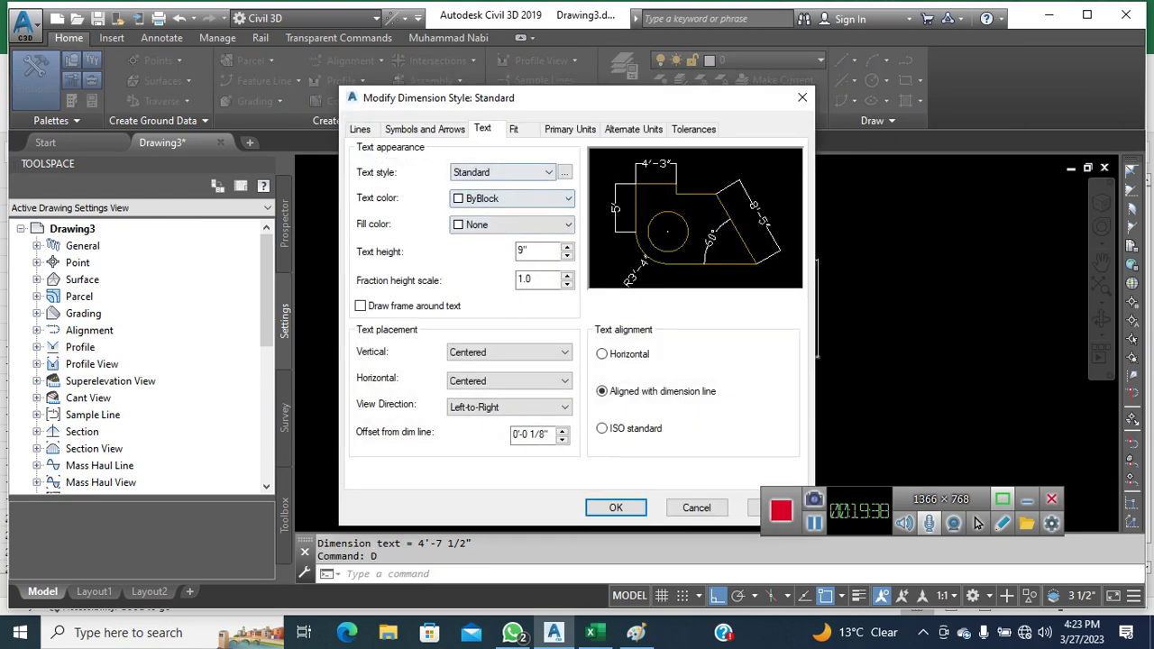
{"action": "left_click", "coordinate": [569, 128]}
{"action": "left_click", "coordinate": [512, 189]}
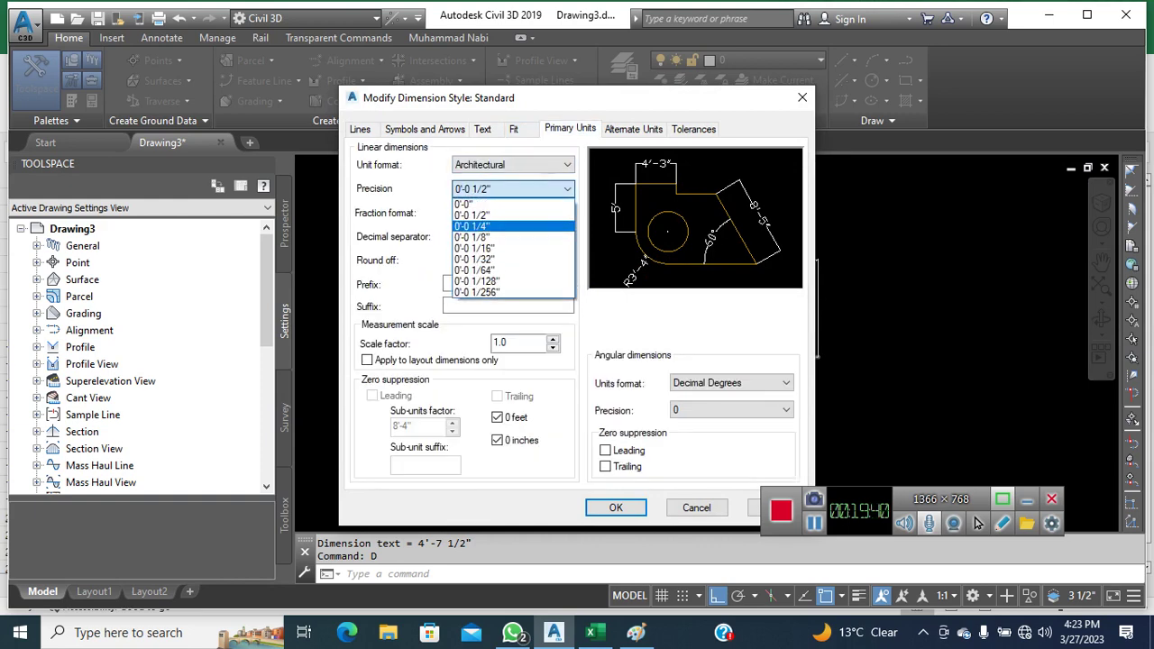
{"action": "left_click", "coordinate": [512, 225]}
{"action": "left_click", "coordinate": [616, 508]}
{"action": "left_click", "coordinate": [677, 441]}
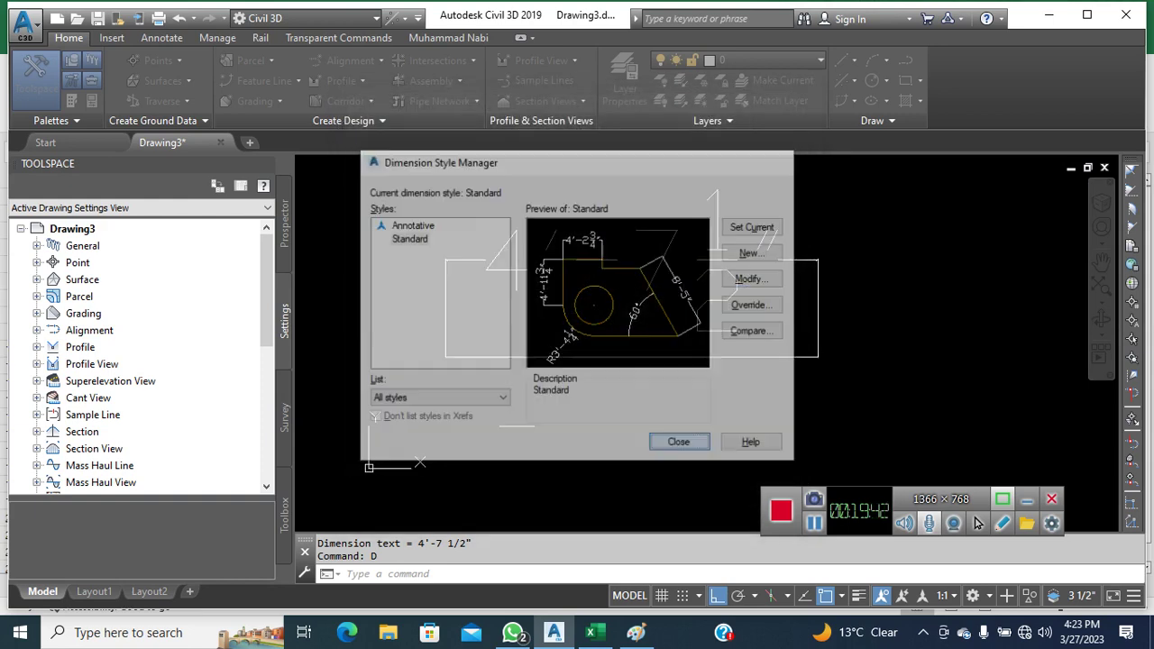
Round the Standard dimension style to whole inches by setting its linear precision to 0'-0"
{"action": "middle_click_drag", "start_coordinate": [721, 386], "coordinate": [633, 387]}
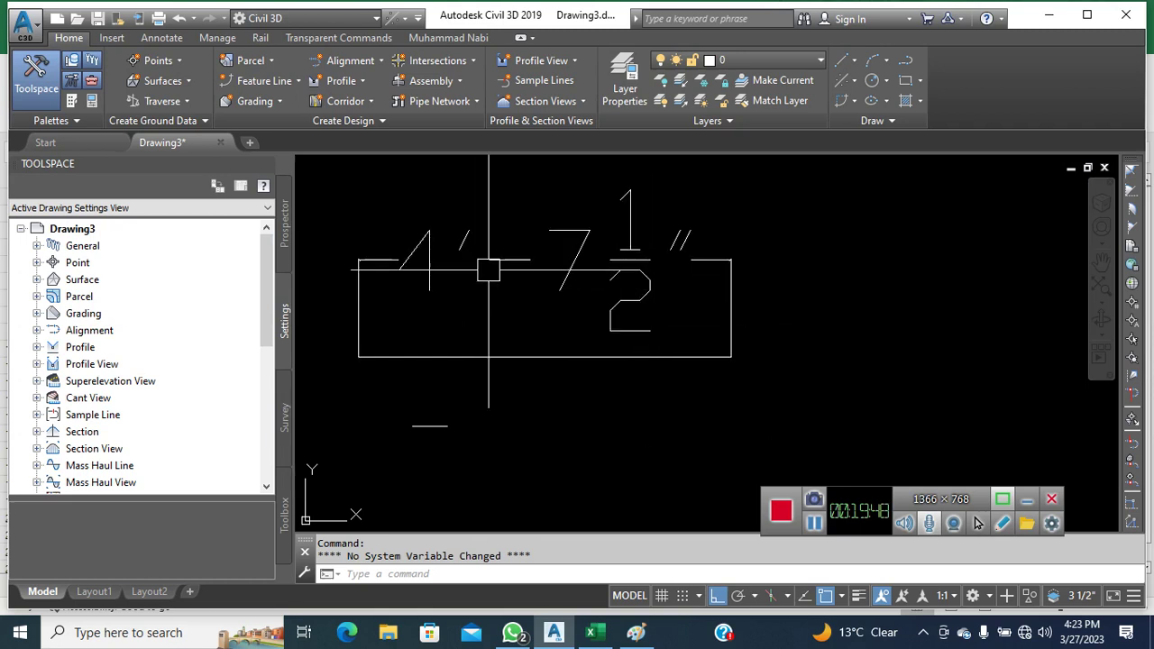
{"action": "type", "text": "d"}
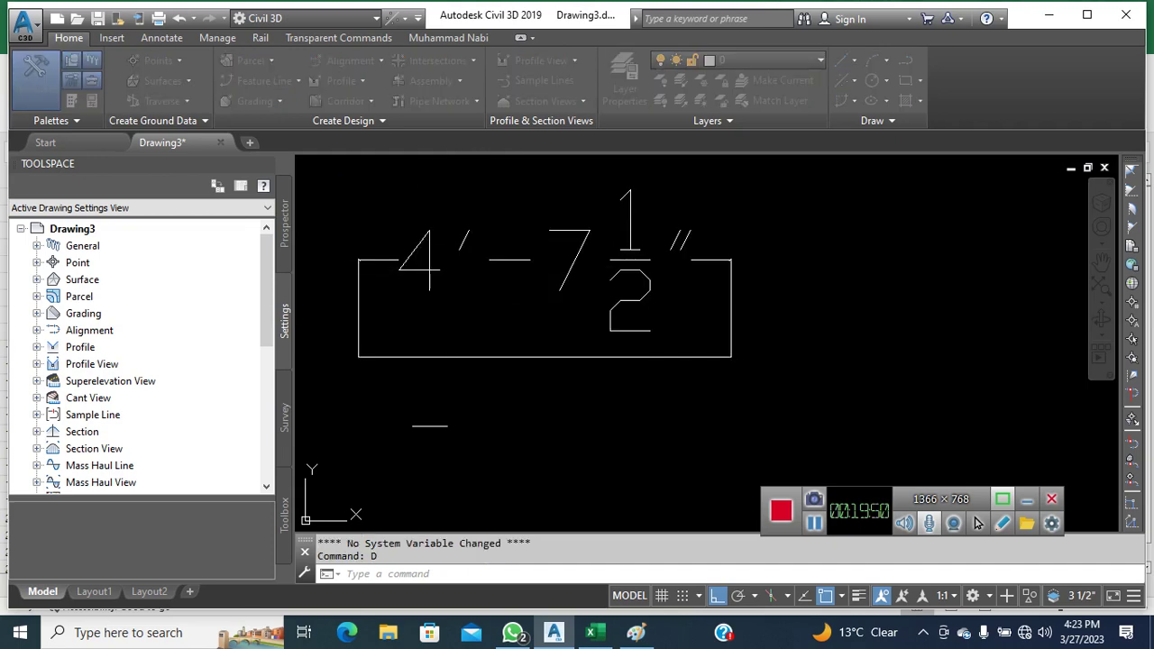
{"action": "key", "text": "Return"}
{"action": "left_click", "coordinate": [754, 278]}
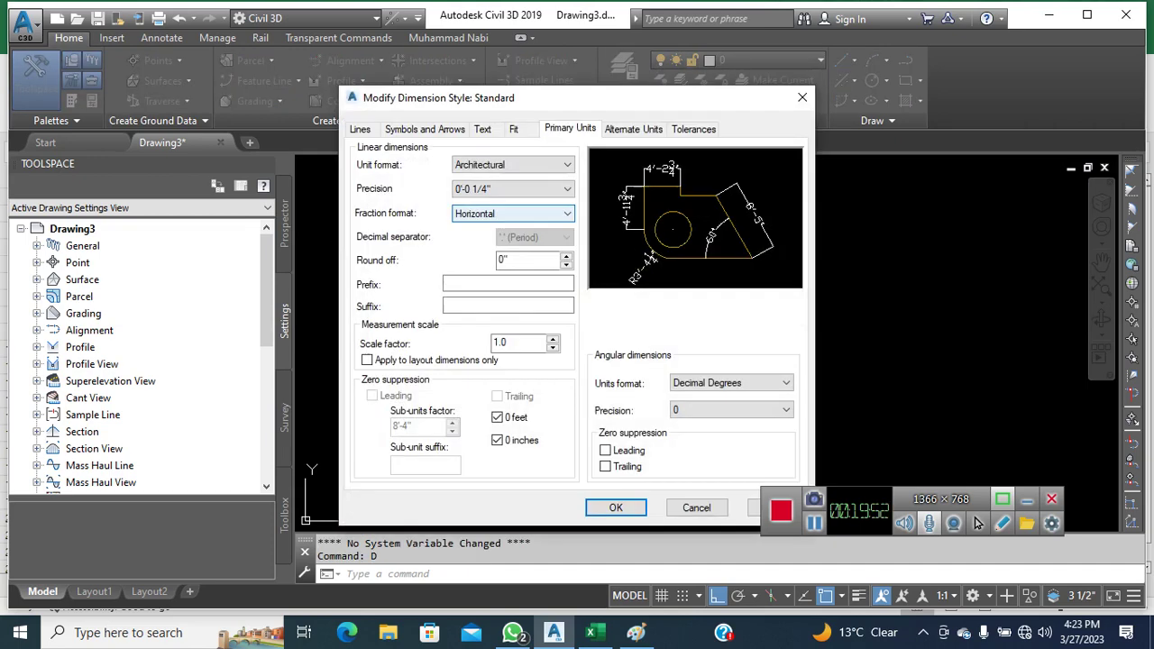
{"action": "left_click", "coordinate": [512, 189]}
{"action": "key", "text": "Up"}
{"action": "key", "text": "Up"}
{"action": "key", "text": "Return"}
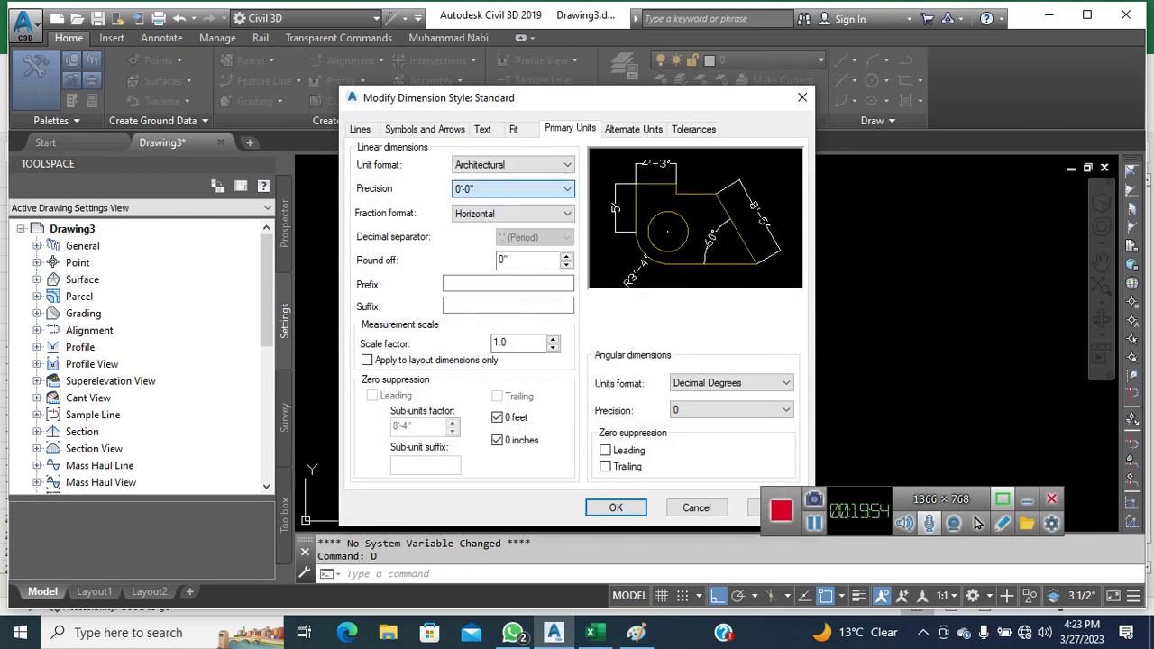
{"action": "key", "text": "Return"}
{"action": "key", "text": "Escape"}
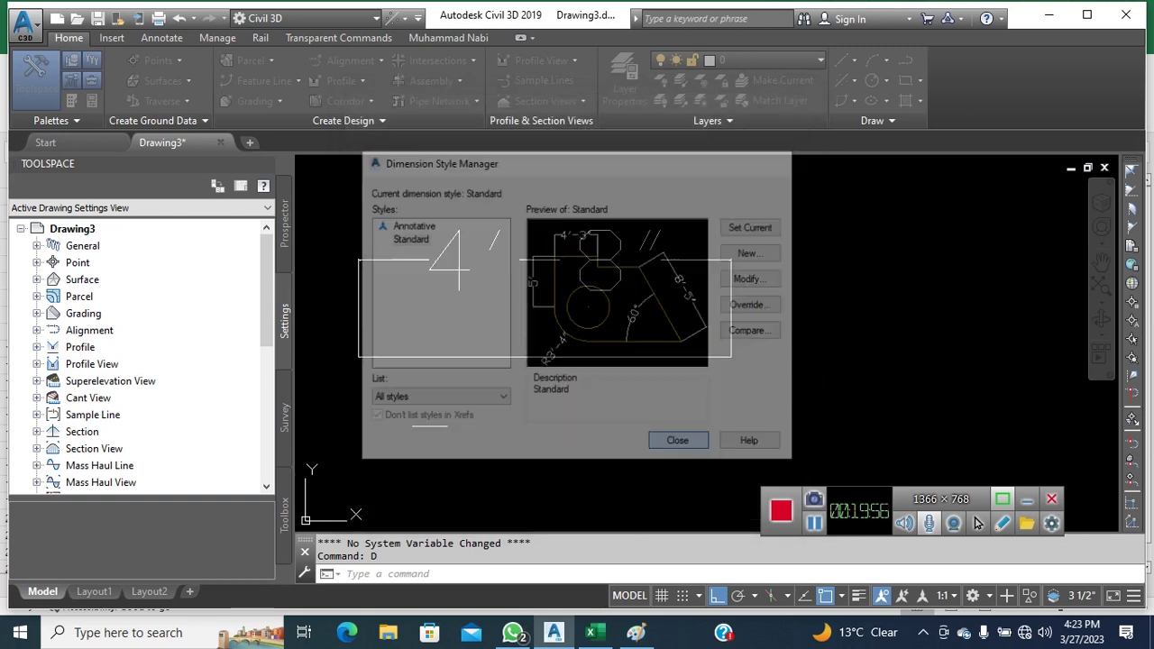